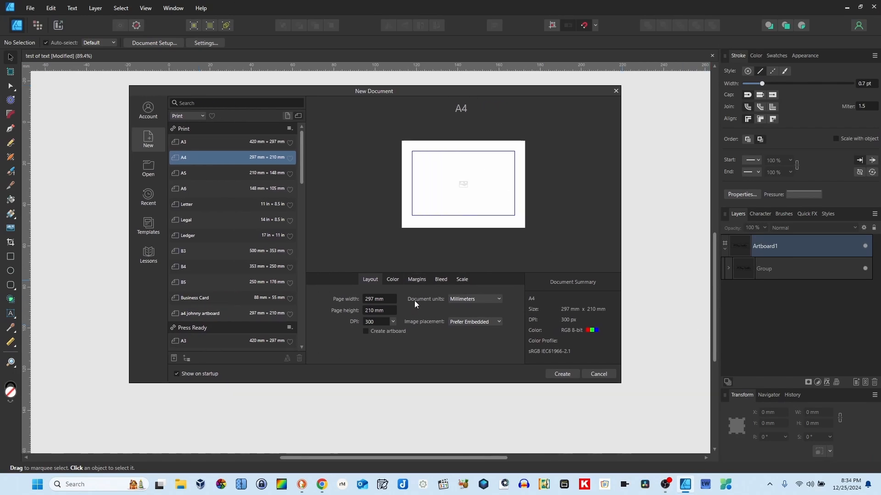
Create a new document with a 1000 mm by 1000 mm page in millimeters, set up as an artboard
click(389, 298)
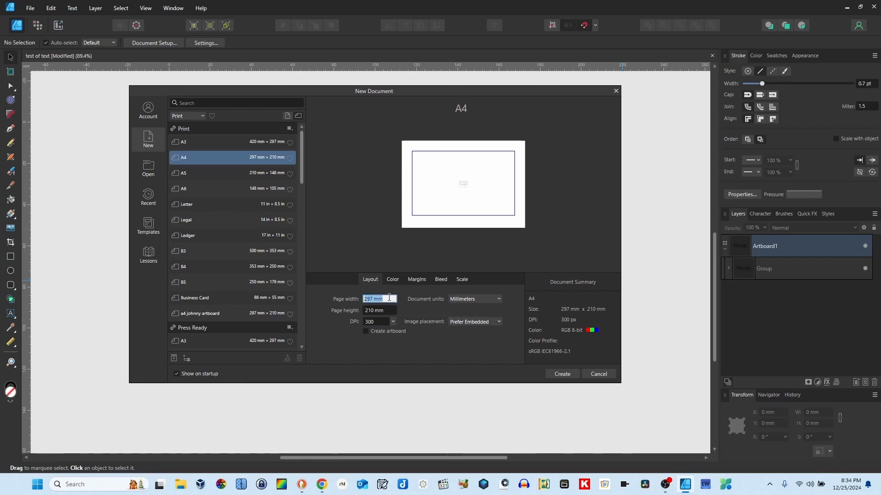
text(1000)
click(483, 297)
click(482, 298)
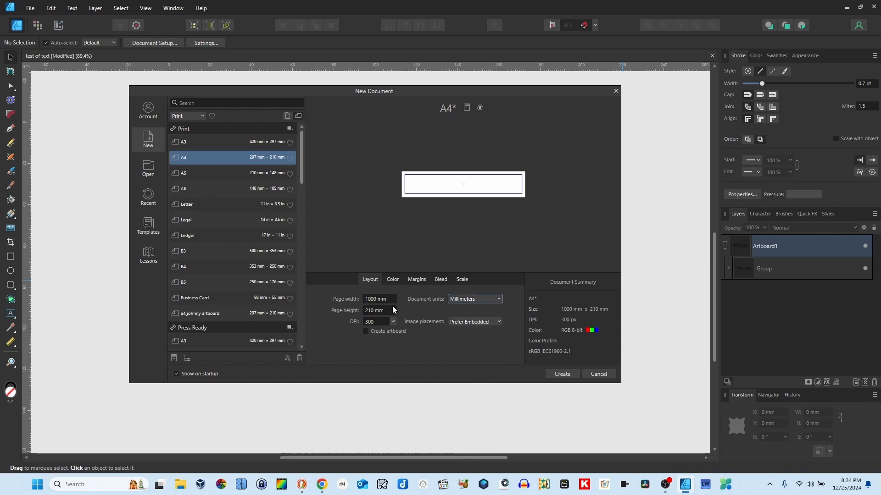
click(388, 310)
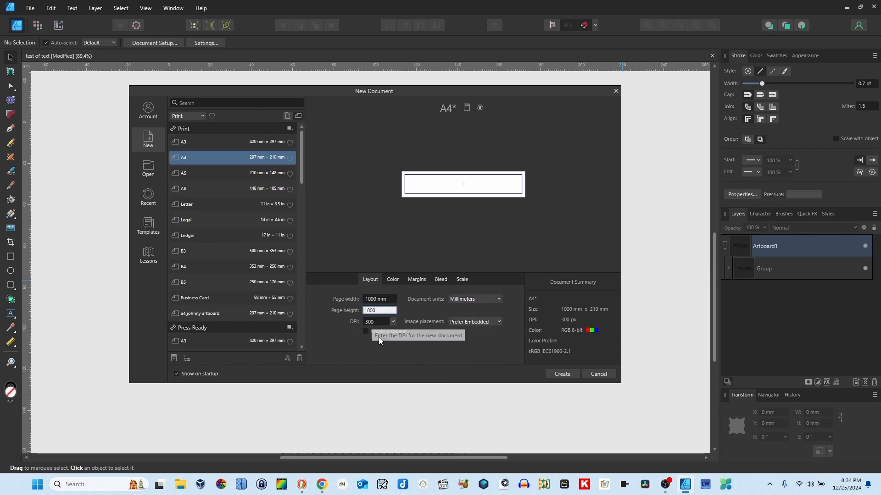
click(366, 330)
click(563, 375)
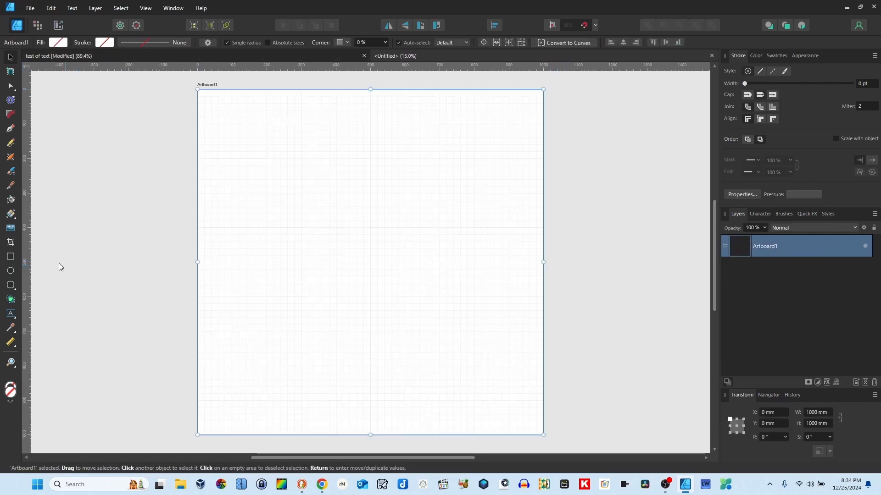
Draw a rectangle about 553 mm by 195 mm in the artboard's upper half and remove its fill
click(10, 258)
drag(266, 157, 457, 224)
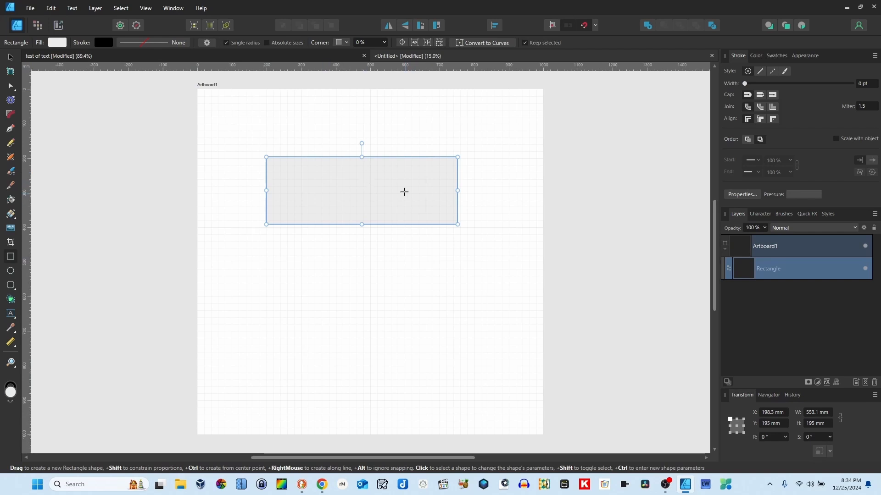
click(59, 43)
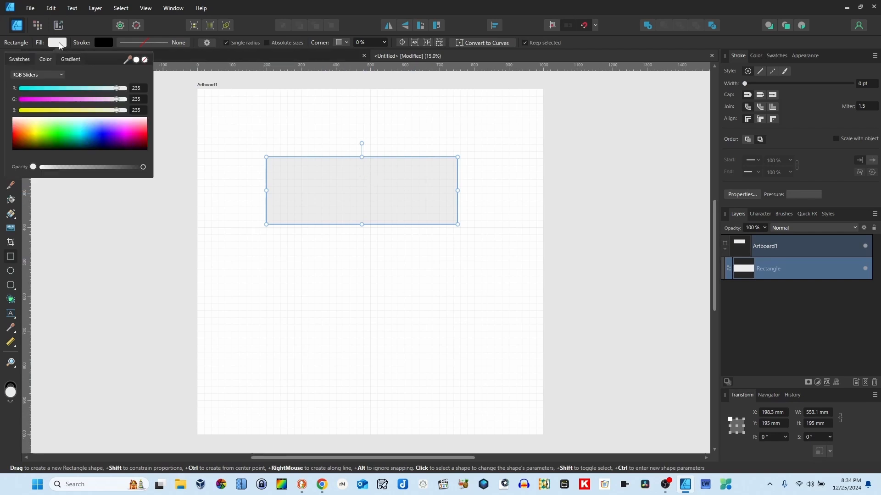
click(144, 60)
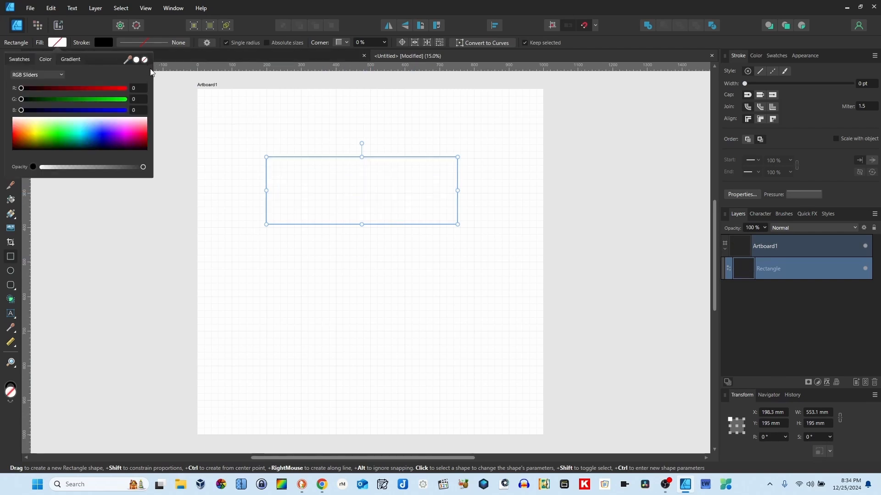
click(247, 123)
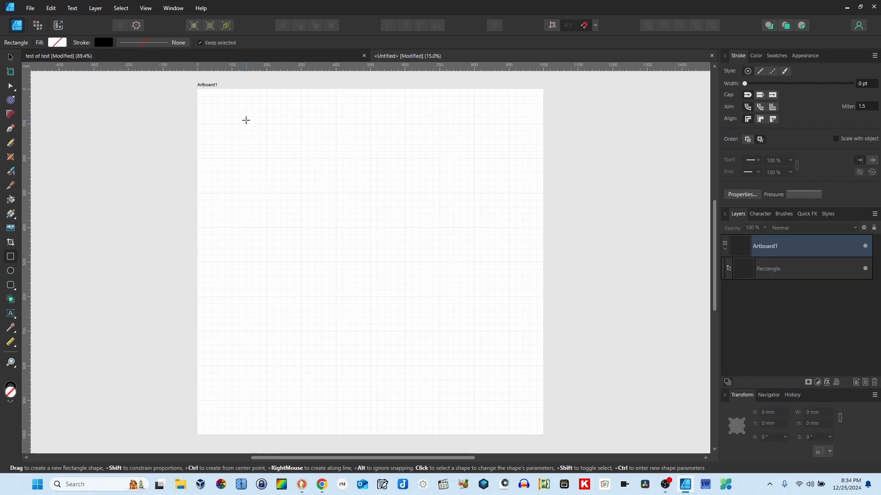
Set the rectangle's stroke width to .25mm
click(10, 57)
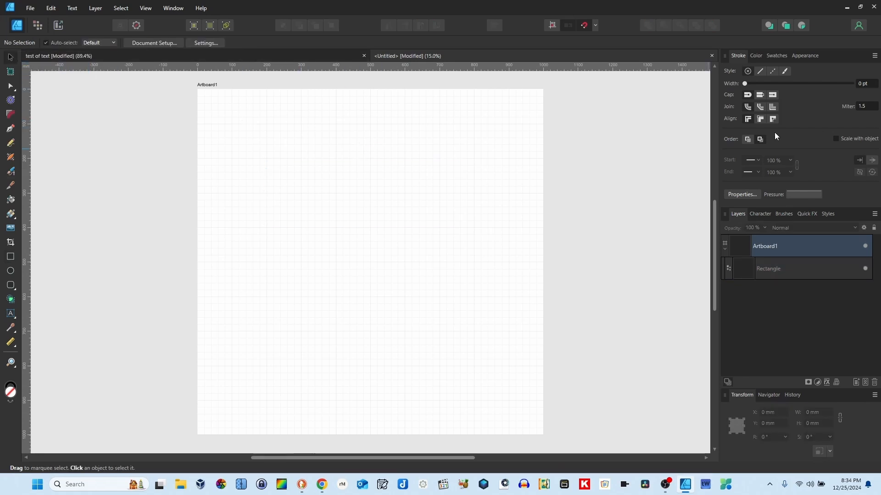
drag(241, 124, 542, 308)
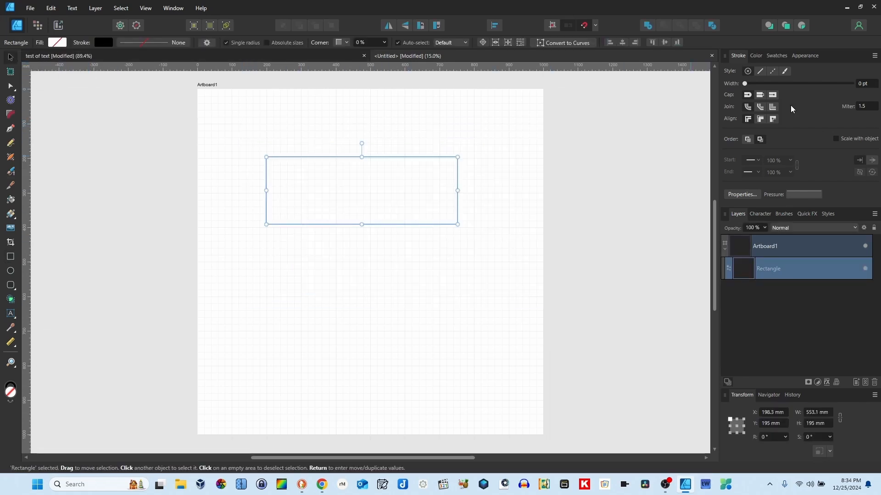
click(870, 83)
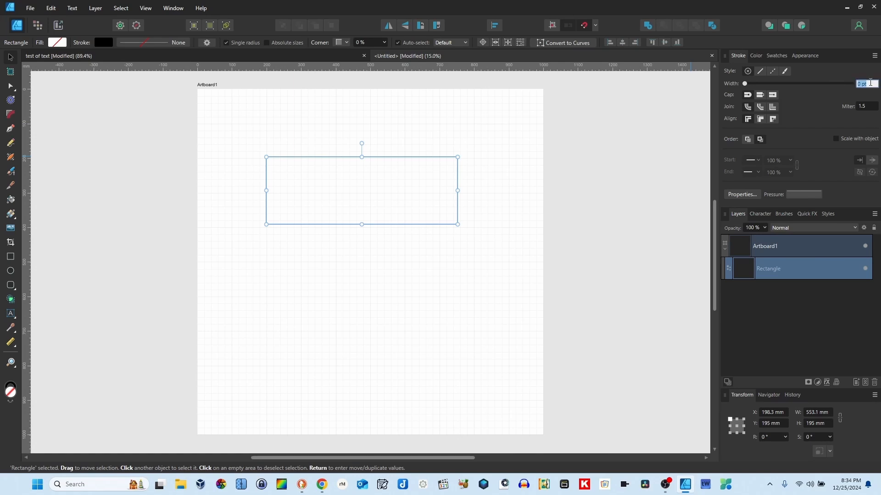
key(BackSpace)
text(.25mm)
key(Return)
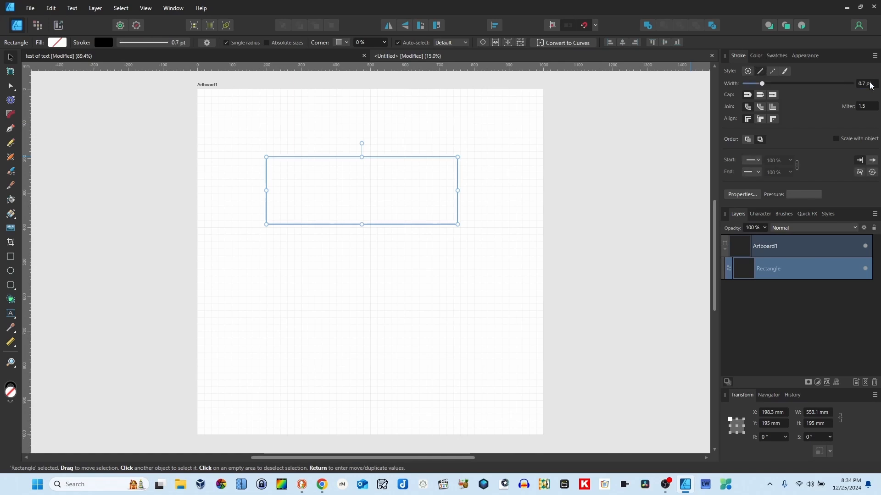
Resize the rectangle to 100 mm wide and 20 mm high
click(311, 146)
click(359, 158)
click(819, 412)
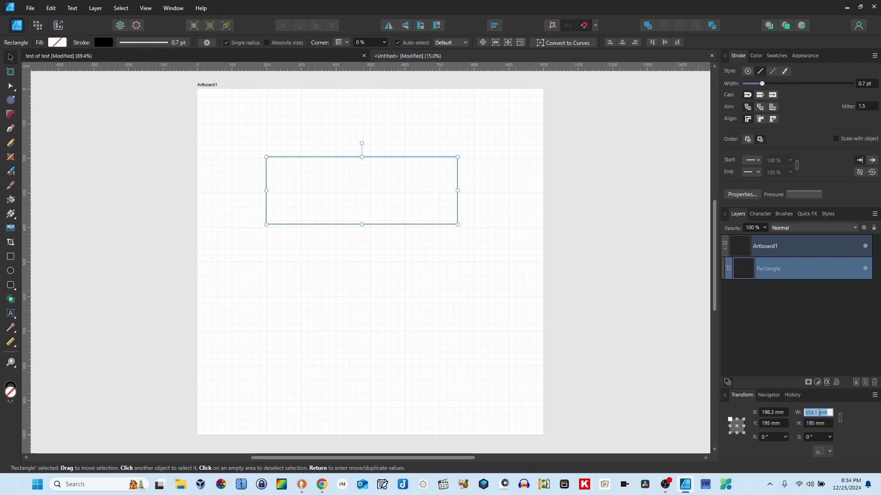
text(100)
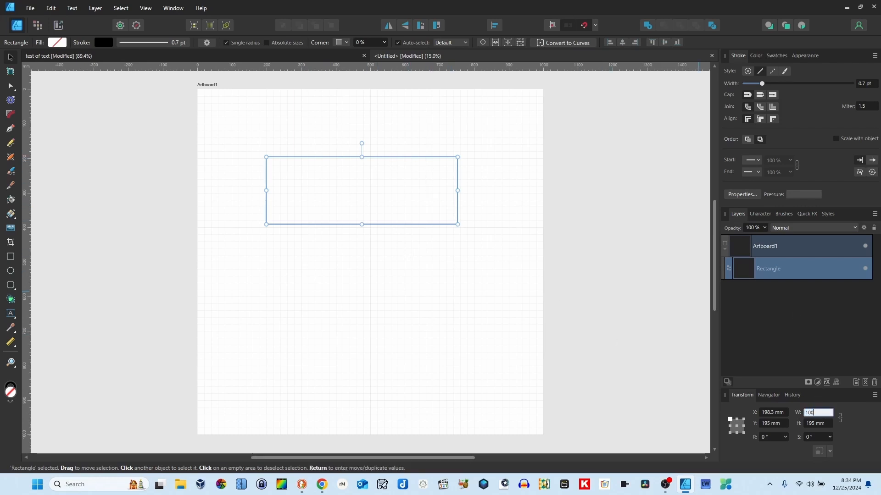
key(Tab)
text(20)
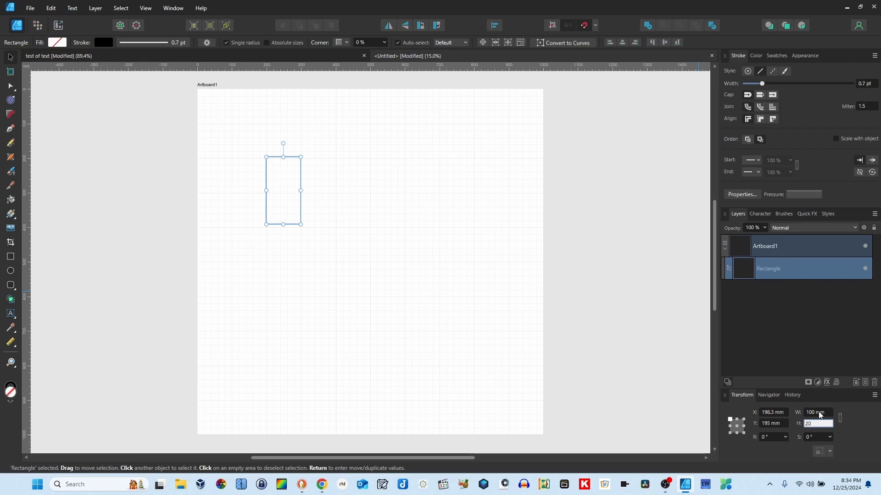
key(Return)
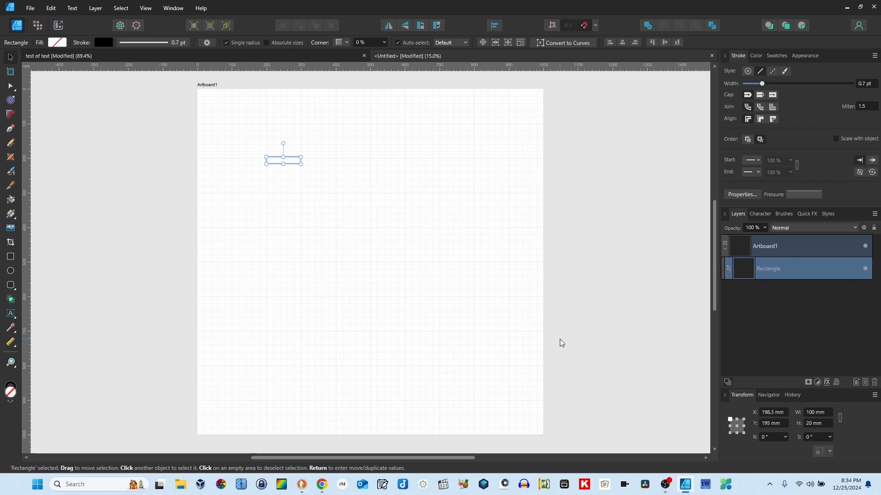
Add the art text "JFClay Leather" in the empty area below the rectangle
scroll(297, 309, up, 4)
scroll(279, 166, down, 2)
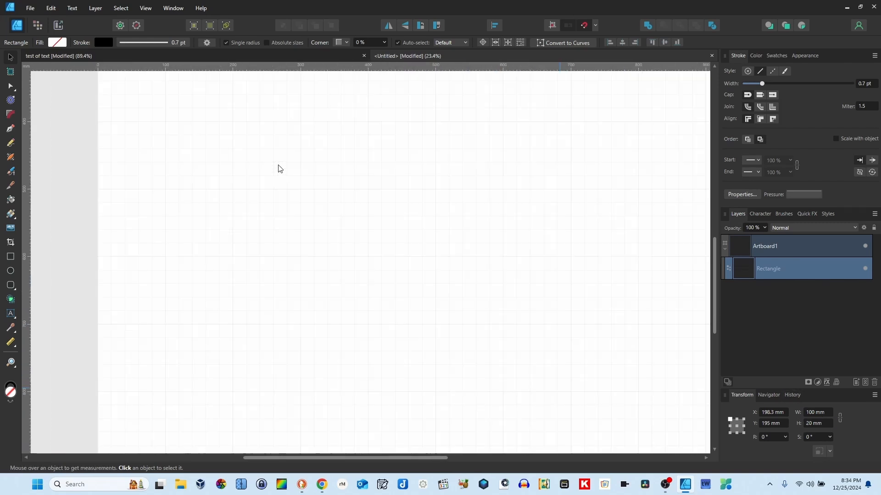
scroll(277, 167, down, 2)
scroll(281, 117, up, 5)
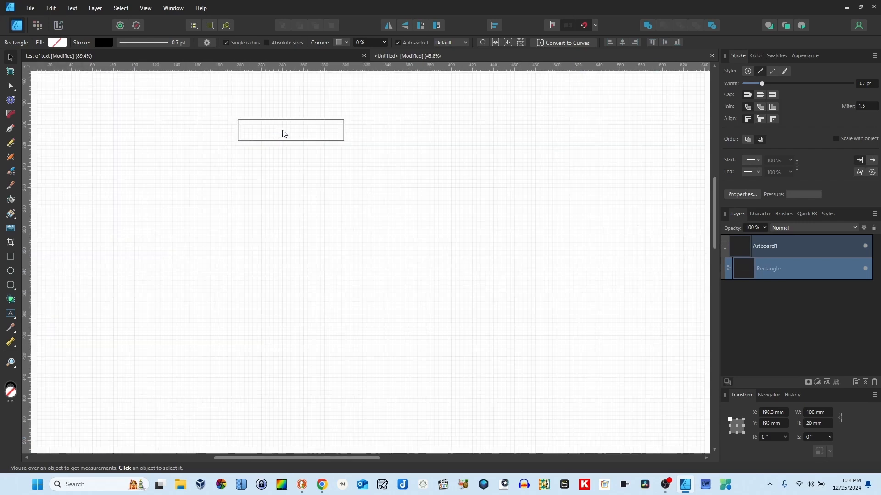
scroll(282, 134, up, 3)
click(283, 133)
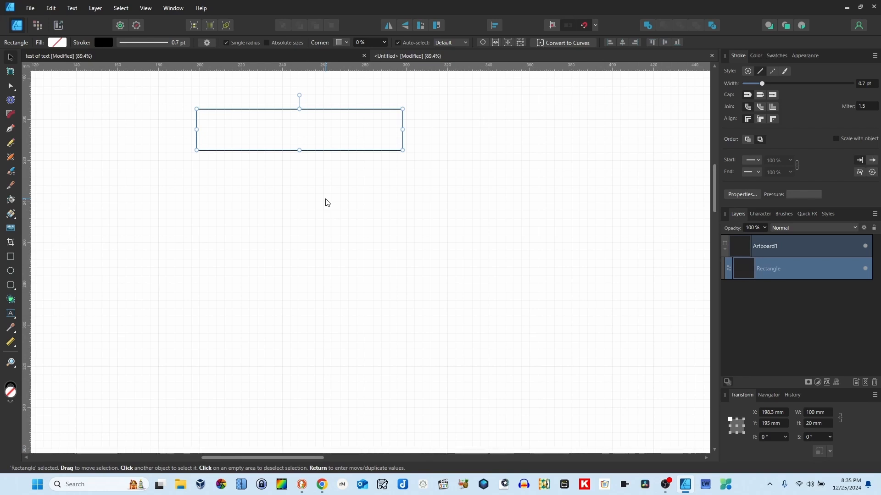
key(space)
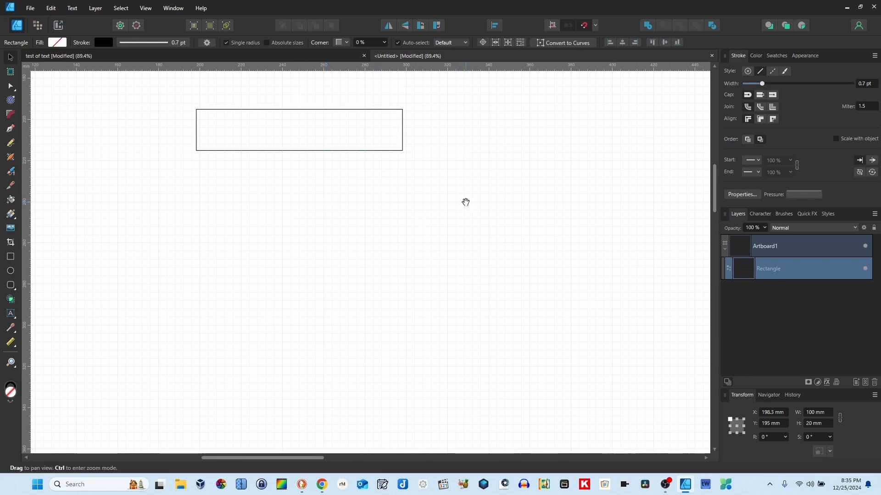
drag(373, 204, 442, 230)
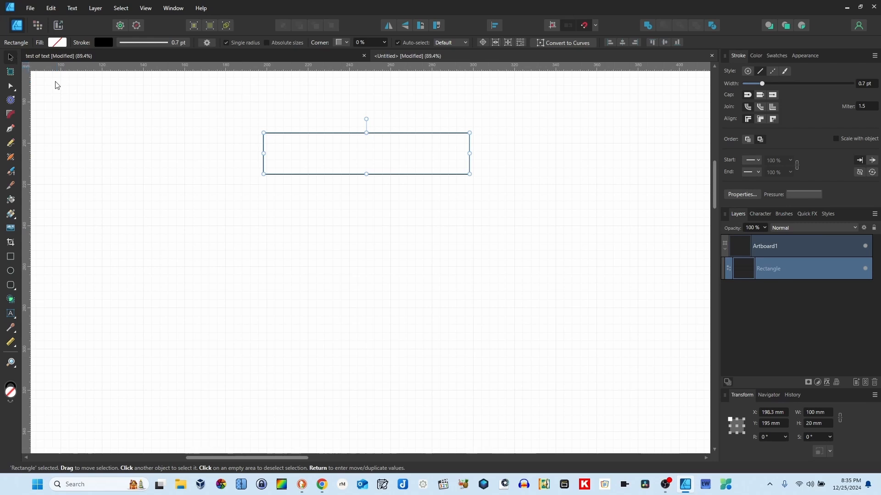
click(330, 222)
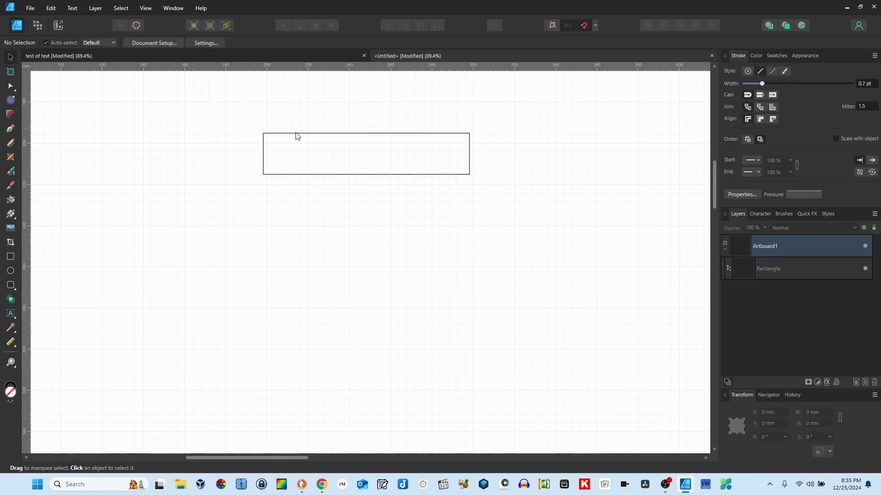
click(11, 314)
click(279, 278)
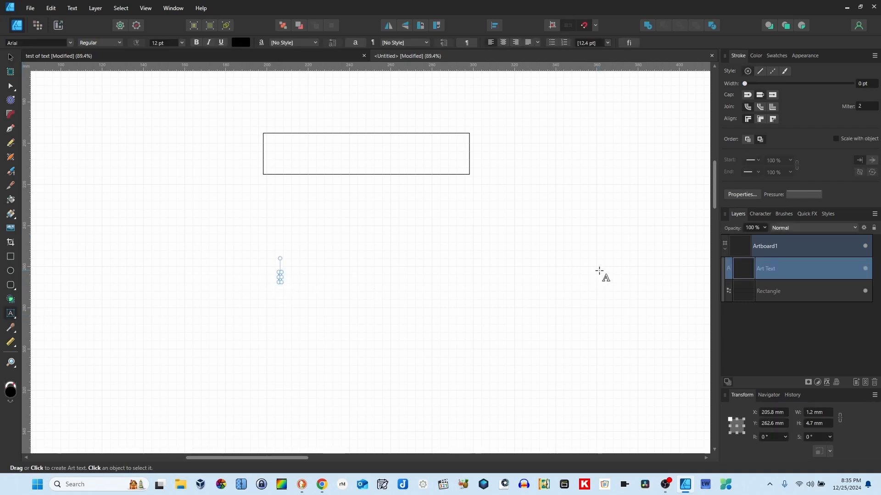
text(JF)
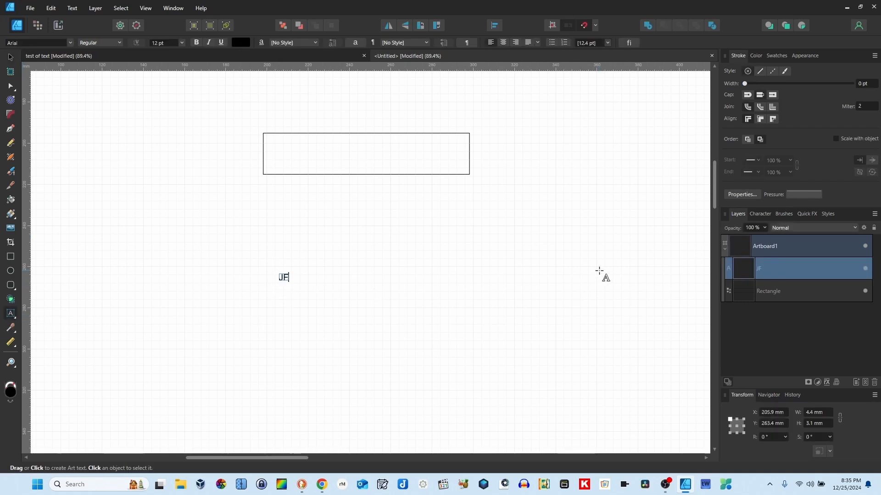
text(Clay Leather)
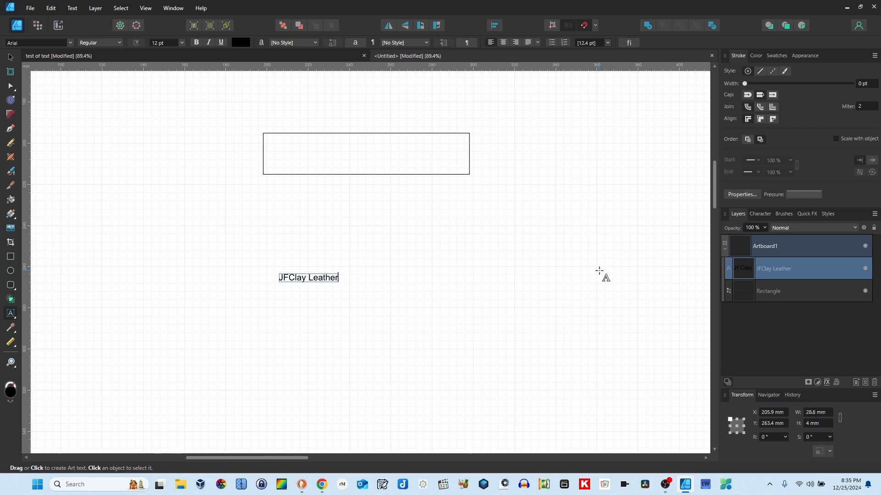
key(Escape)
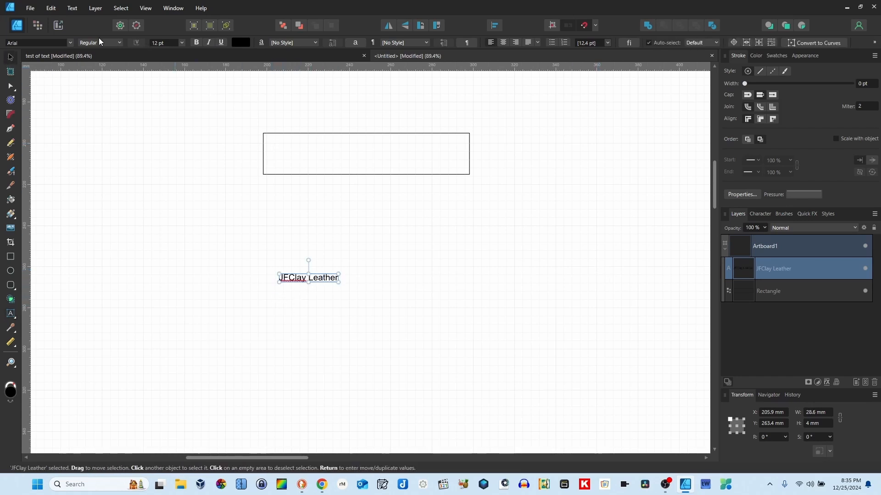
Change the font of the JFClay Leather text to Forte
click(65, 44)
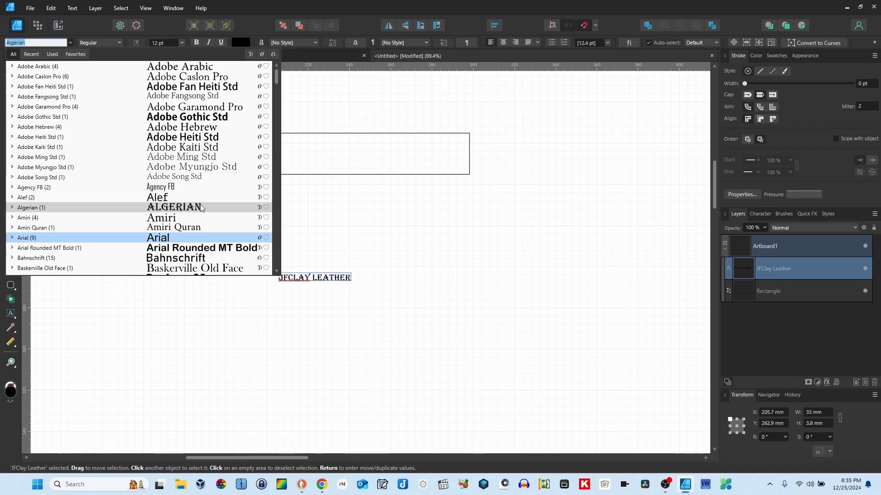
scroll(204, 204, down, 20)
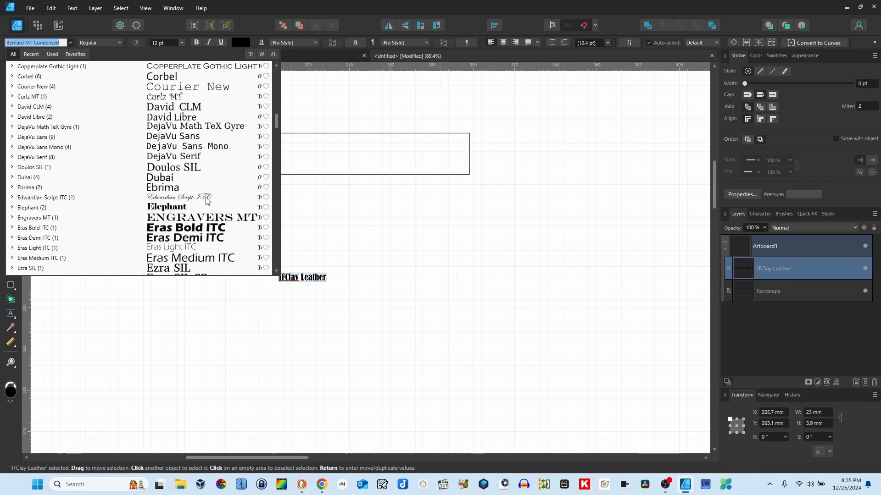
scroll(207, 201, down, 8)
scroll(211, 198, up, 4)
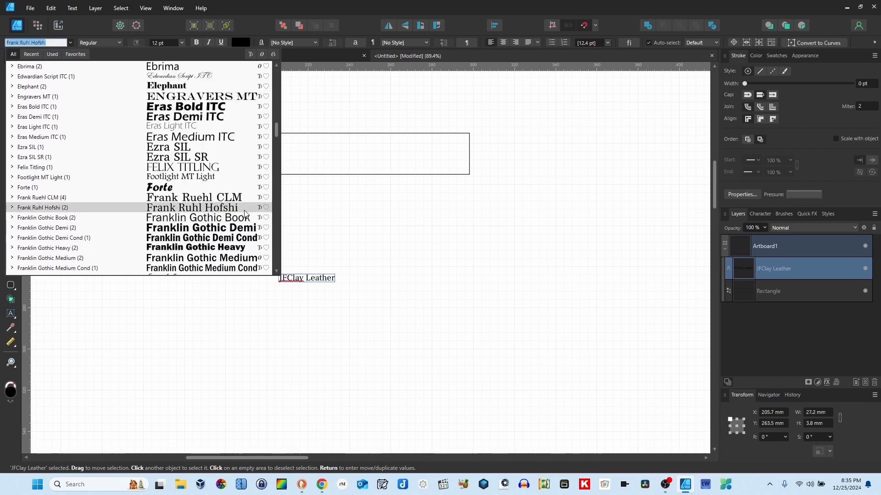
click(184, 188)
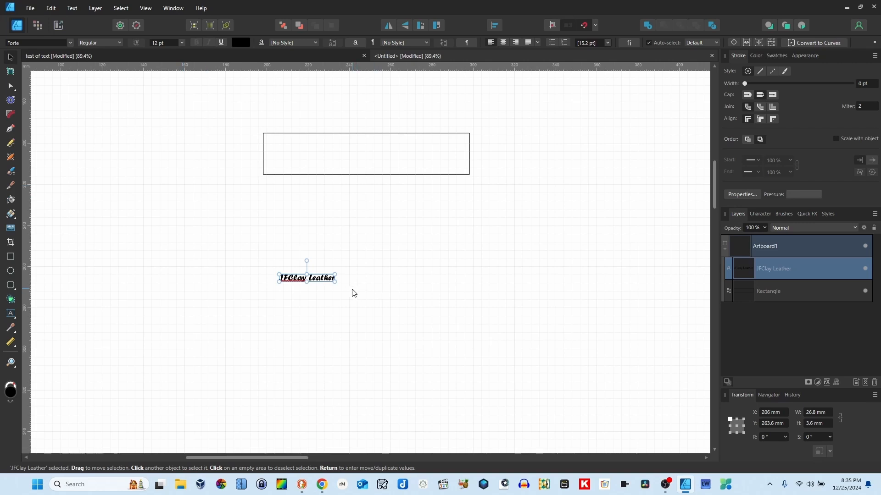
Enlarge the text to about 83 mm wide inside the rectangle and align both objects to their vertical middle
drag(333, 281, 436, 166)
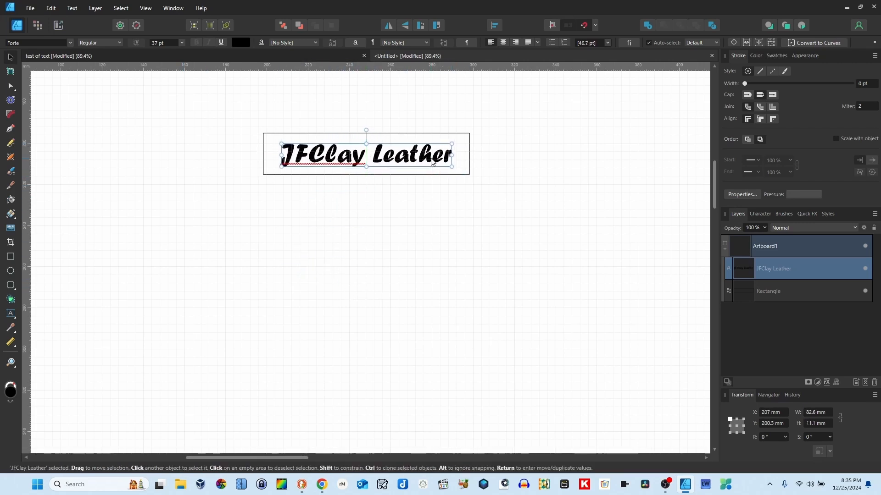
click(214, 109)
drag(214, 108, 537, 202)
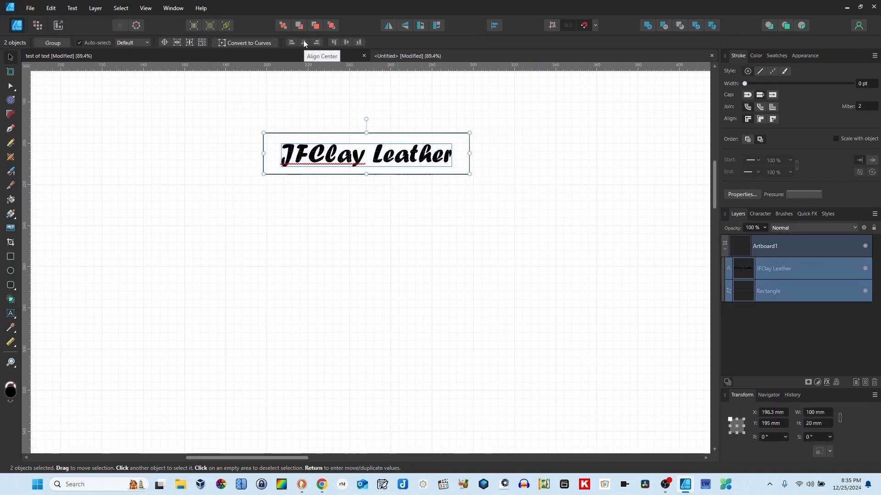
click(345, 42)
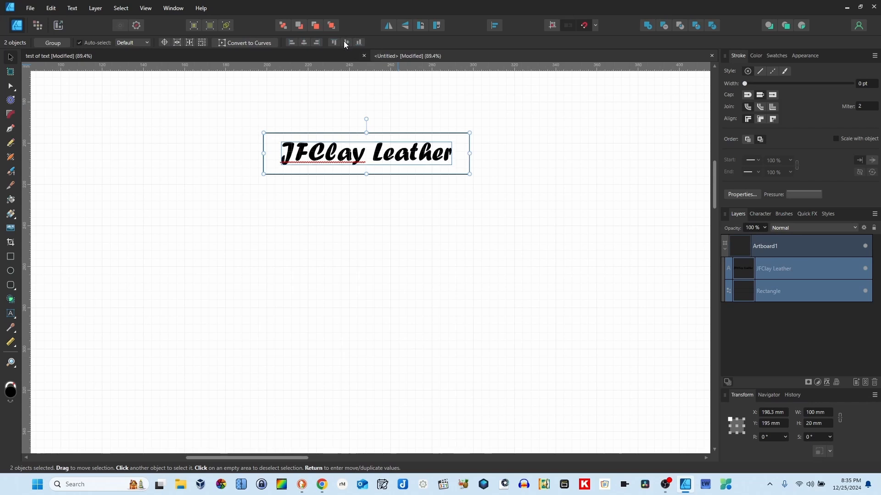
click(413, 217)
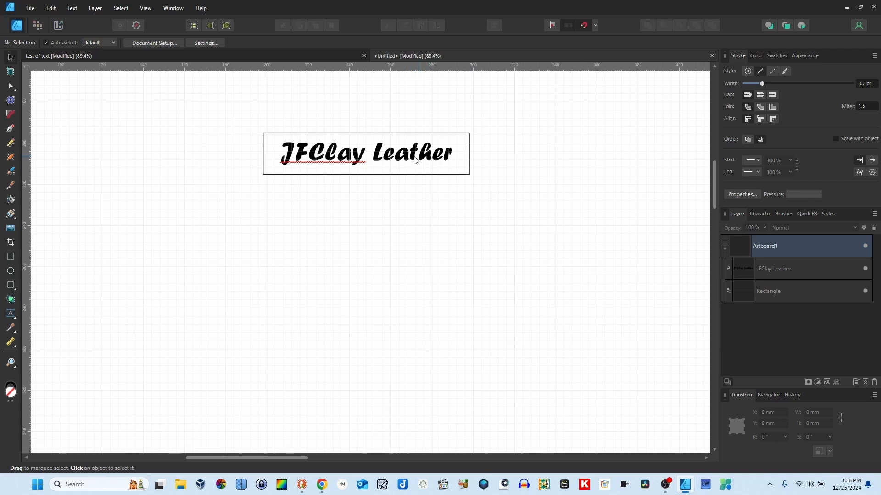
Convert the JFClay Leather text inside the rectangle to curves and clear the selection
click(431, 159)
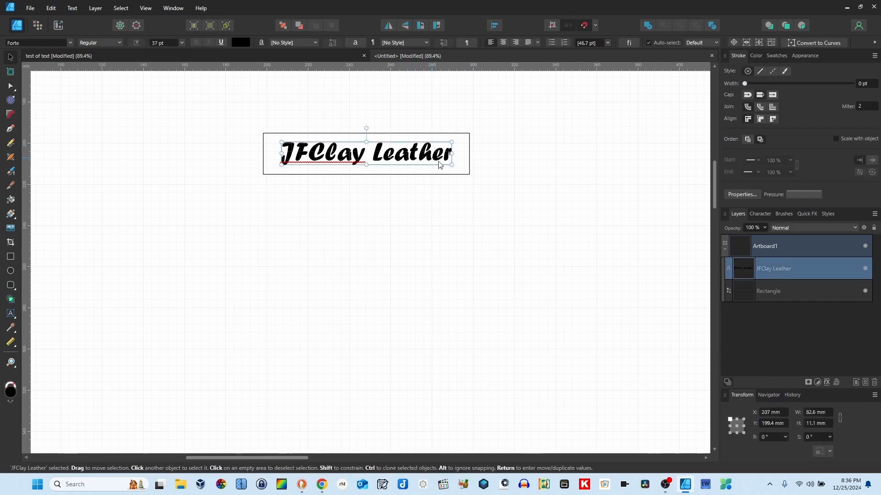
click(474, 218)
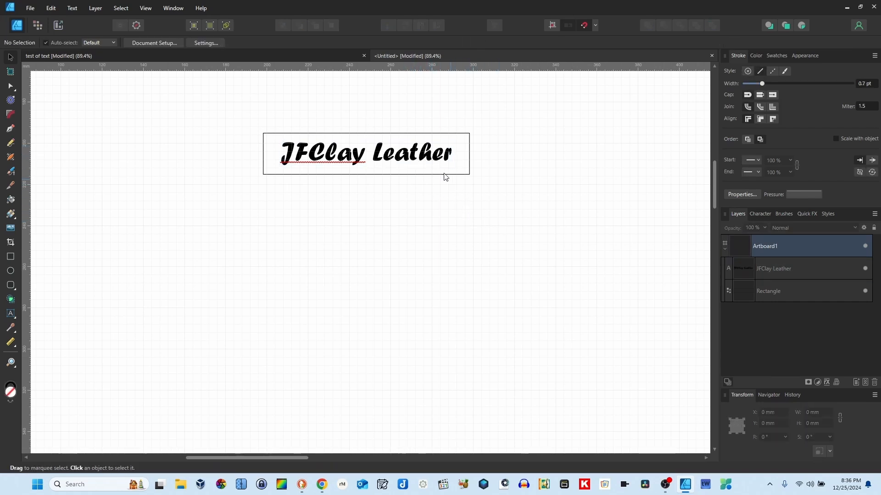
click(426, 159)
right_click(425, 155)
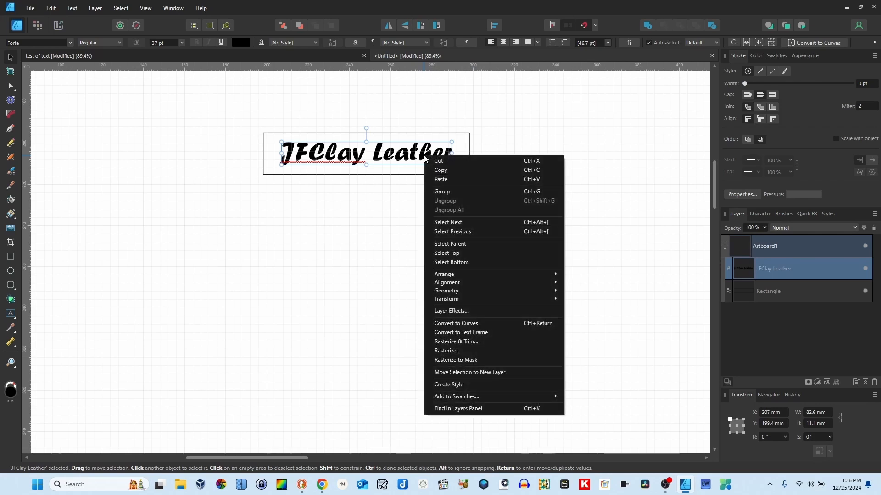
click(479, 324)
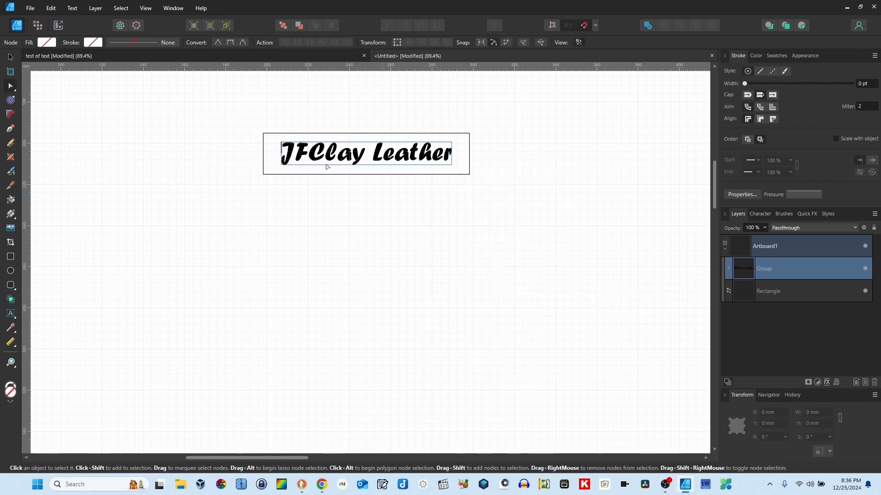
click(10, 56)
click(305, 238)
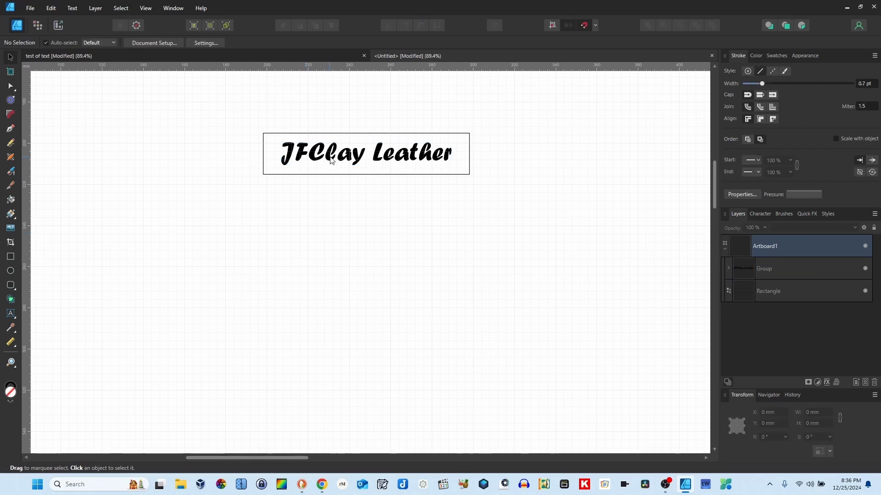
Ungroup the converted JFClay Leather lettering into separate letter curves
click(332, 160)
mouse_move(351, 160)
mouse_down()
mouse_move(350, 221)
mouse_move(339, 217)
mouse_move(353, 161)
mouse_up()
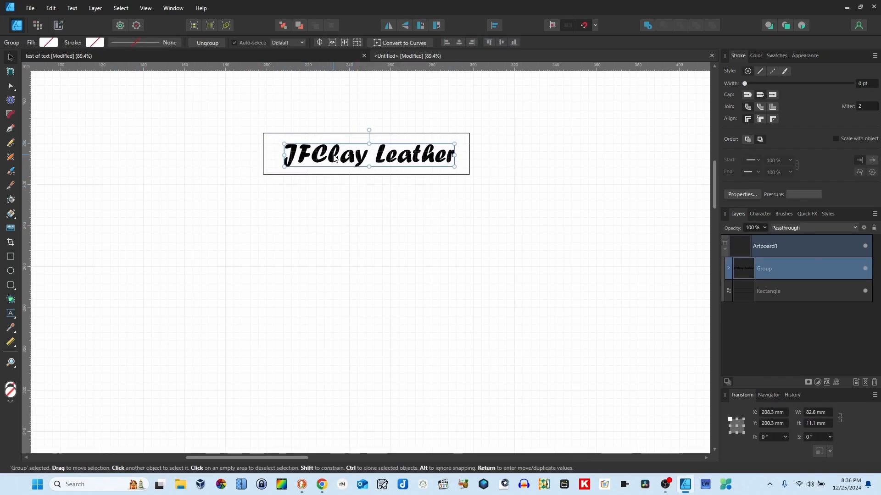
right_click(335, 158)
click(374, 199)
click(370, 186)
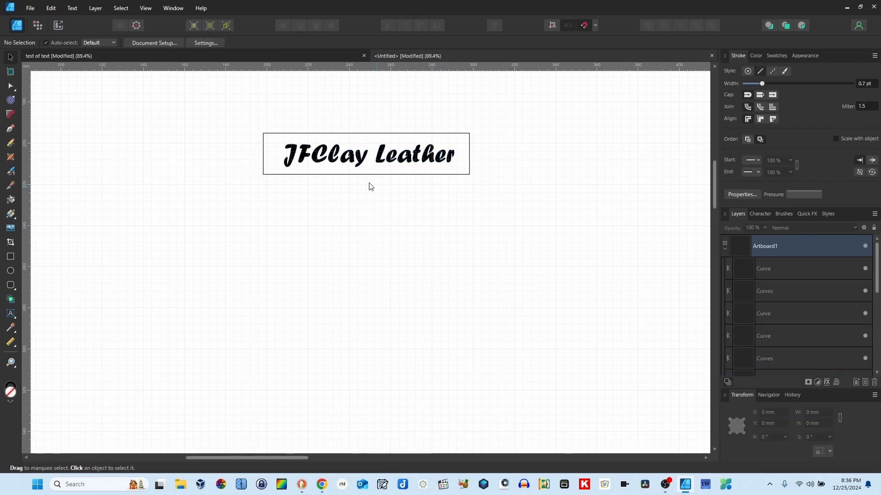
Inspect the individual letter curves J, F and C, examining their nodes with the Node tool
click(304, 160)
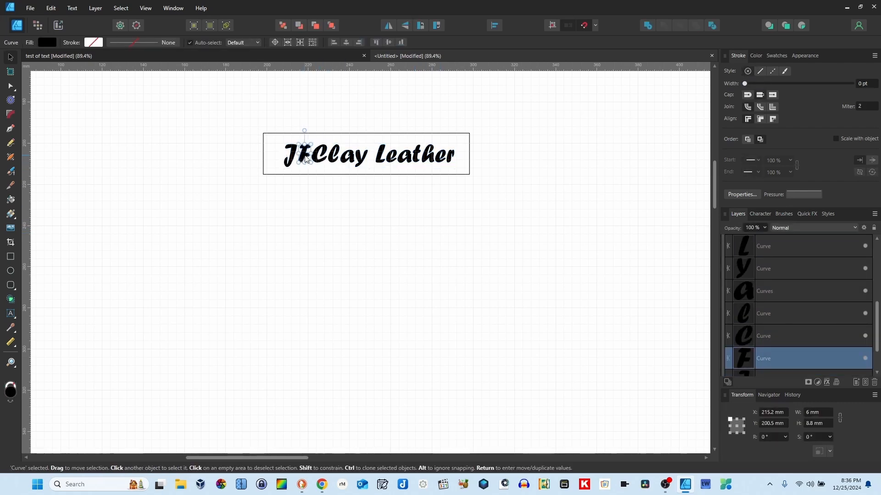
click(290, 158)
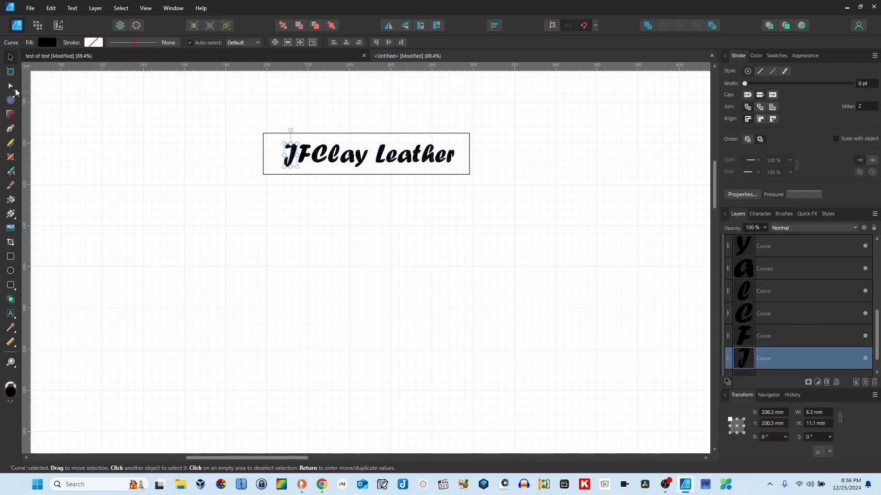
click(11, 87)
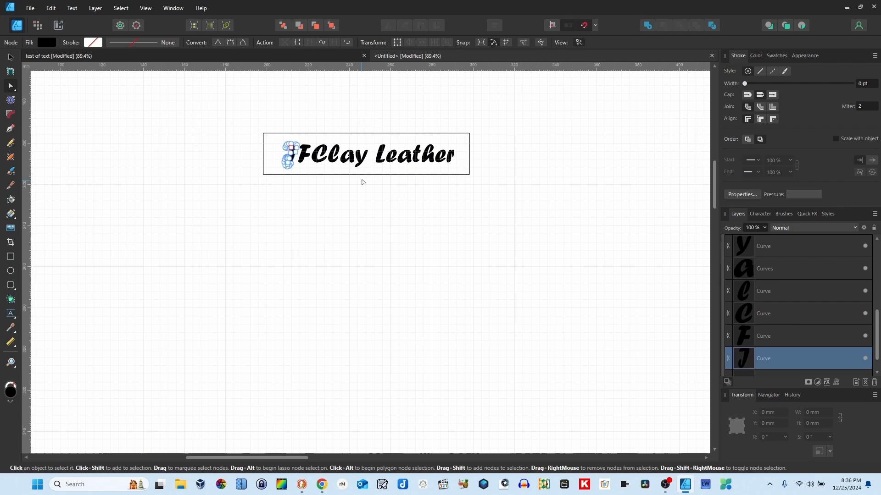
click(319, 161)
scroll(320, 159, up, 5)
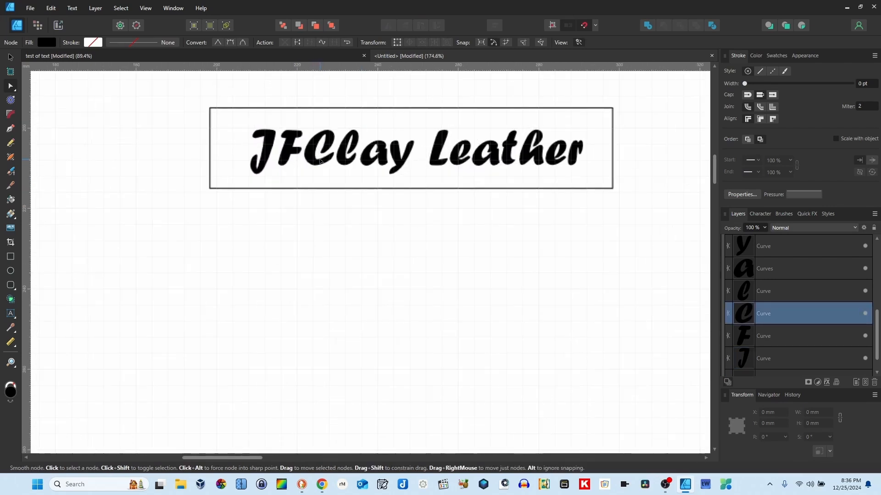
key(space)
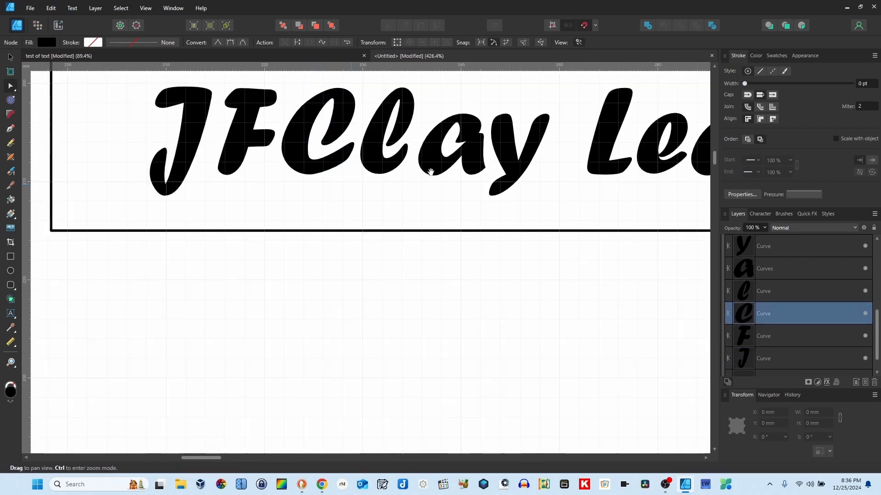
drag(433, 171, 437, 230)
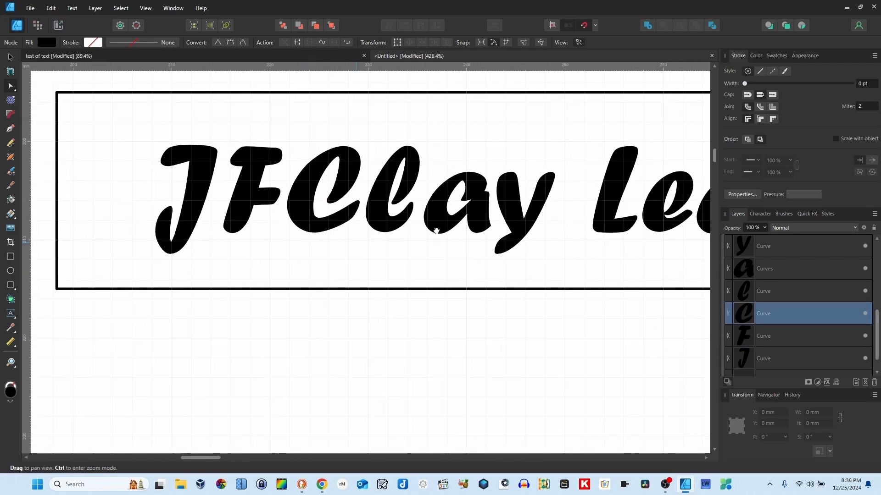
Try reshaping the letter C by moving its nodes, undo the node edits and deselect the letter
click(339, 175)
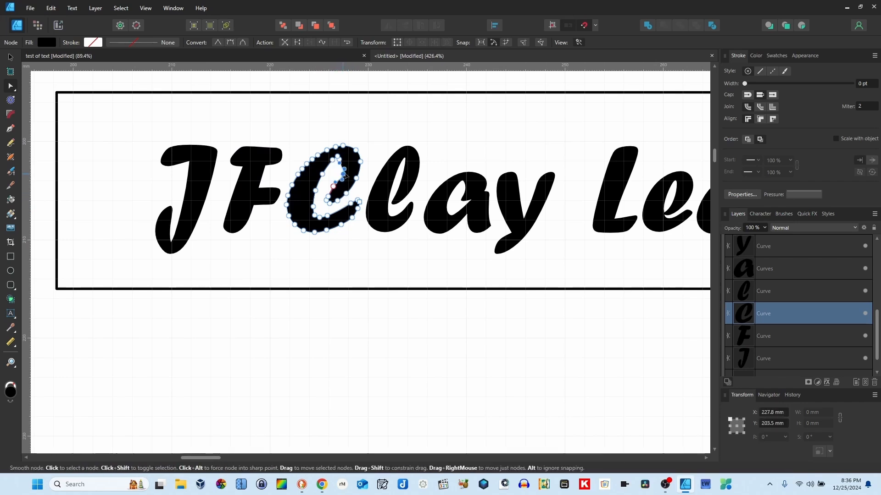
click(357, 166)
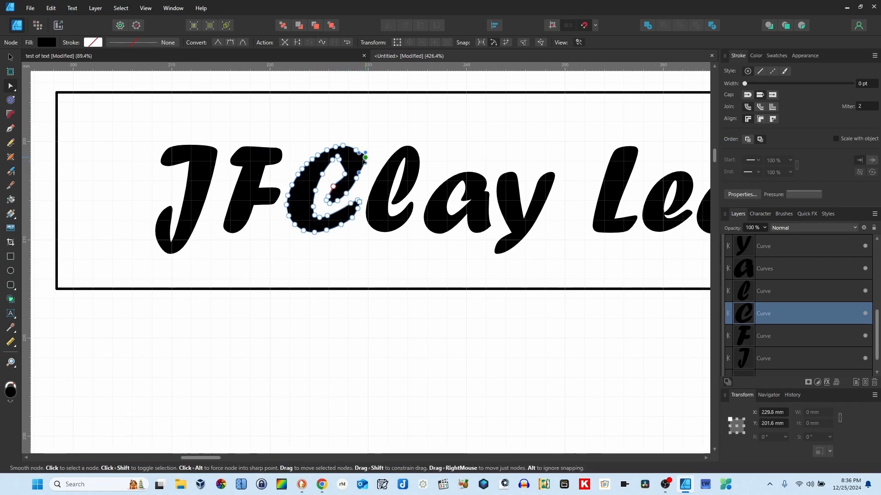
click(358, 167)
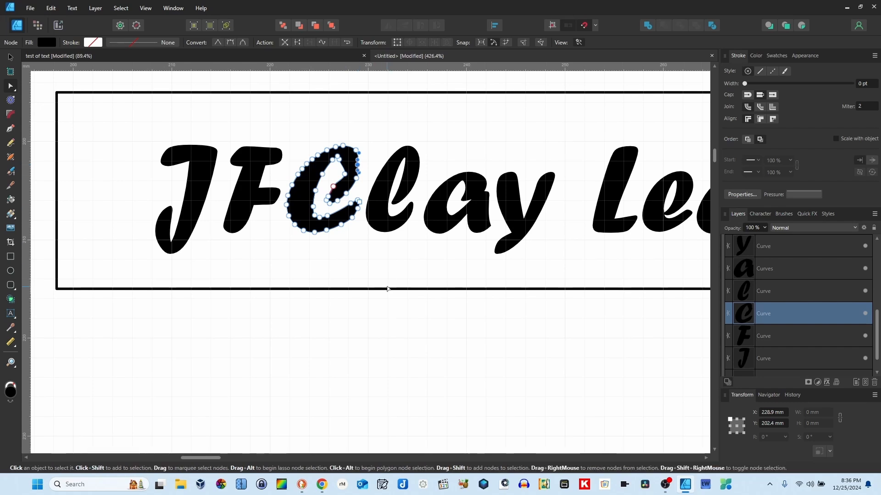
key(ctrl+z)
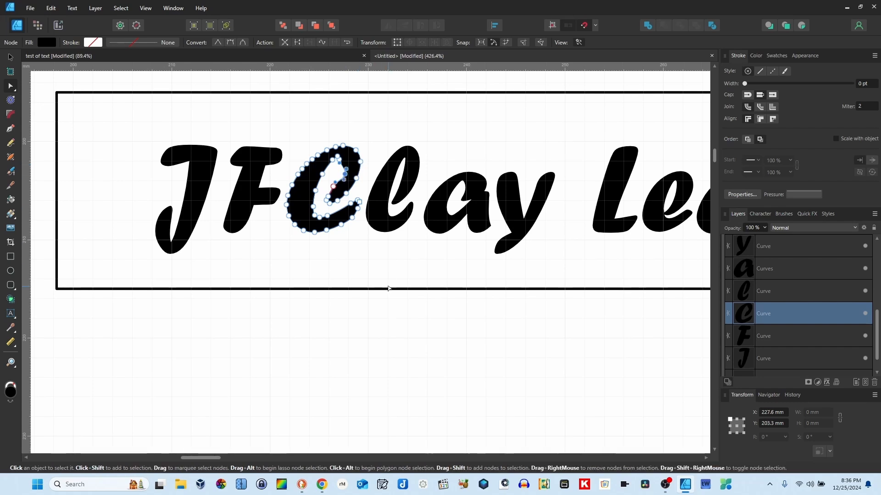
click(10, 57)
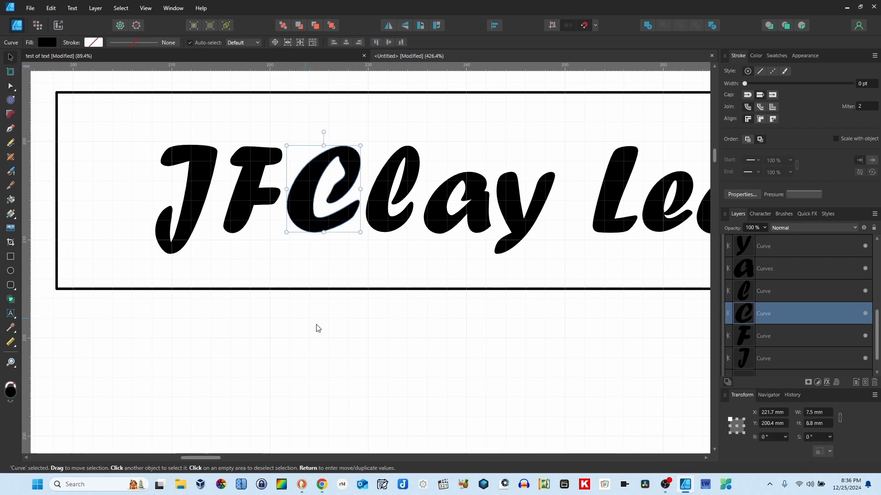
click(403, 362)
Group all the separate JFClay Leather letter curves, leaving the rectangle out
scroll(405, 364, down, 5)
scroll(405, 364, down, 1)
drag(476, 383, 324, 289)
click(288, 228)
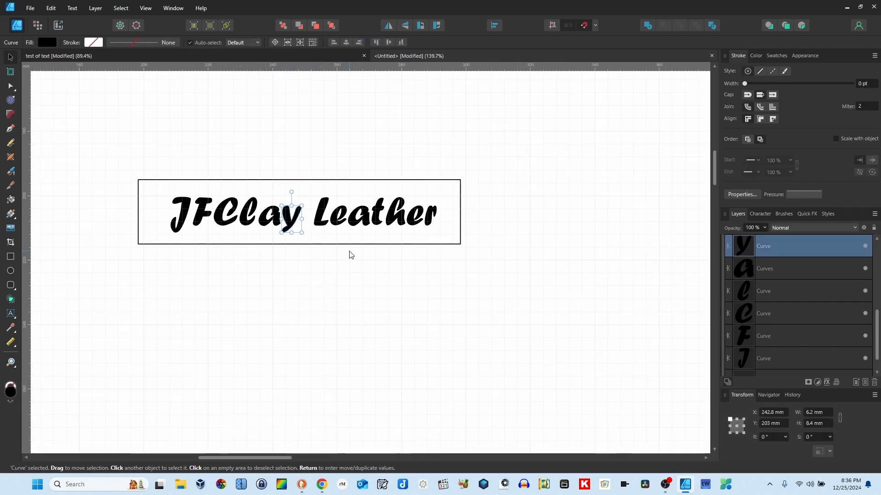
click(422, 274)
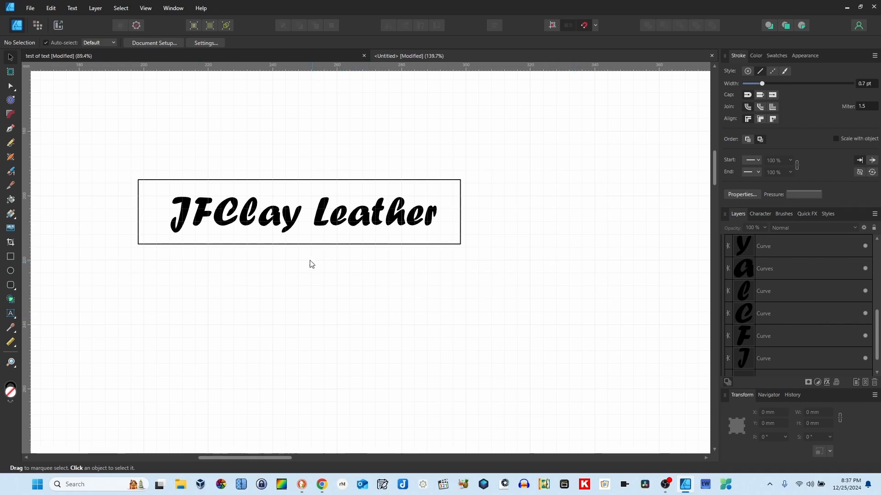
drag(157, 192, 448, 241)
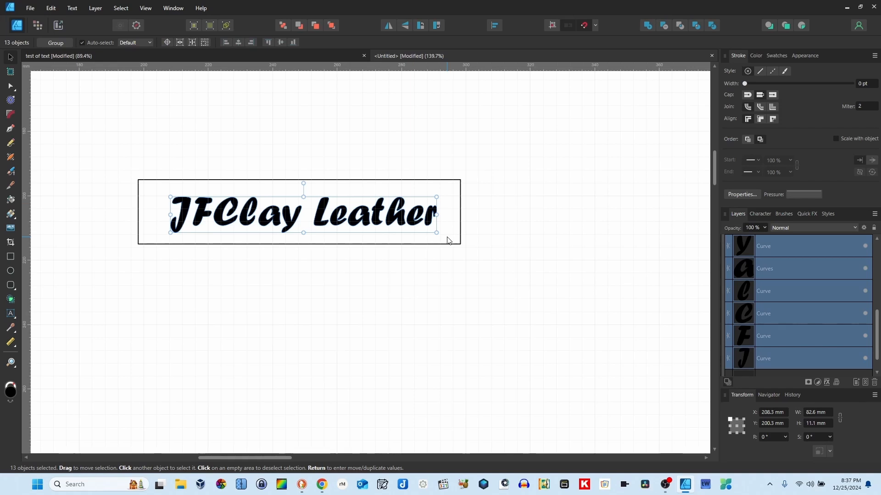
key(ctrl+g)
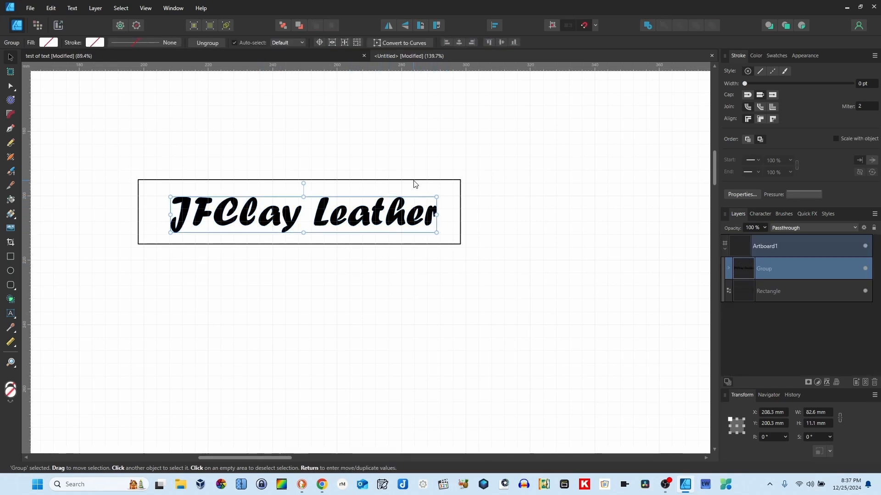
Center the grouped lettering horizontally and vertically with the rectangle
key(ctrl+a)
click(304, 42)
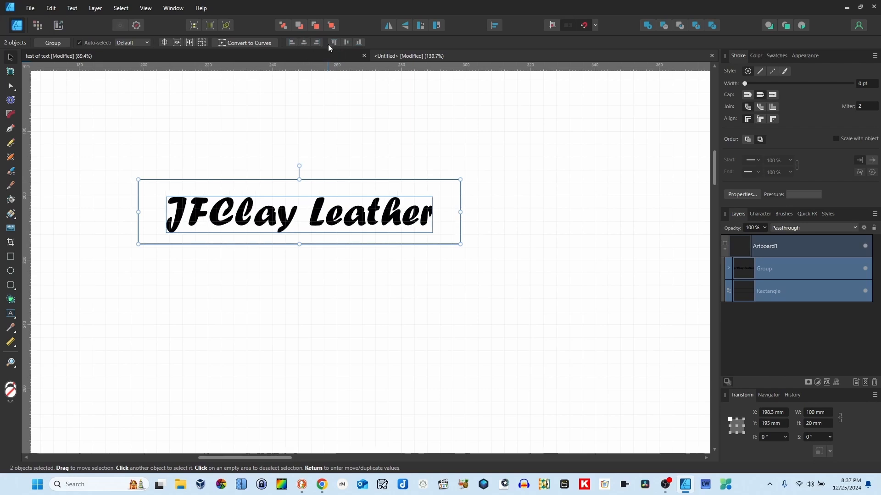
click(346, 42)
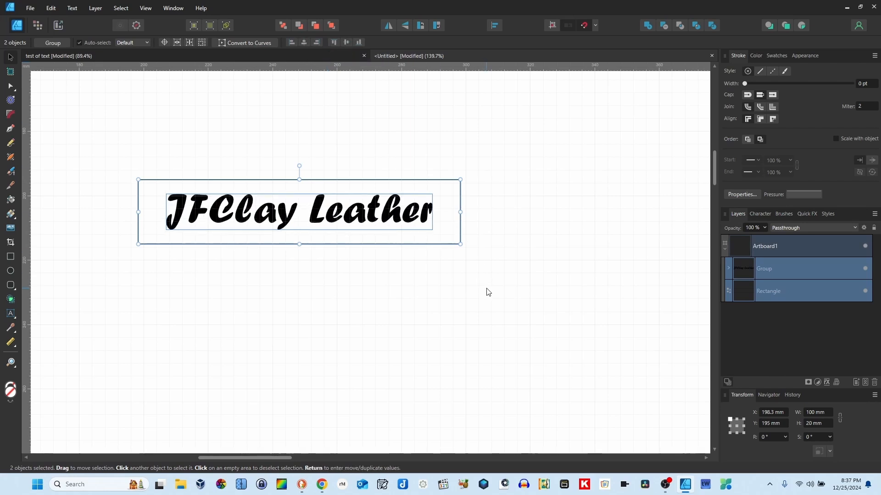
Group the lettering with the rectangle and move the group to about X 206.7 mm, Y 184.7 mm
key(ctrl+g)
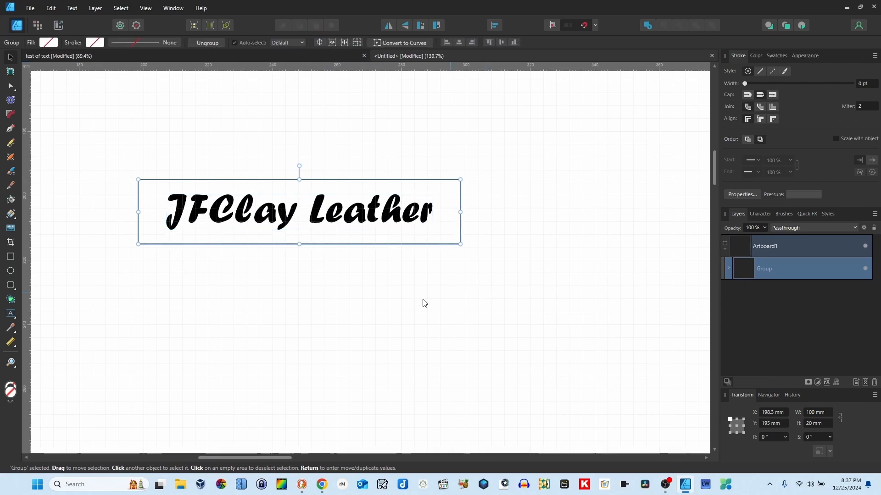
click(391, 311)
drag(341, 211, 379, 183)
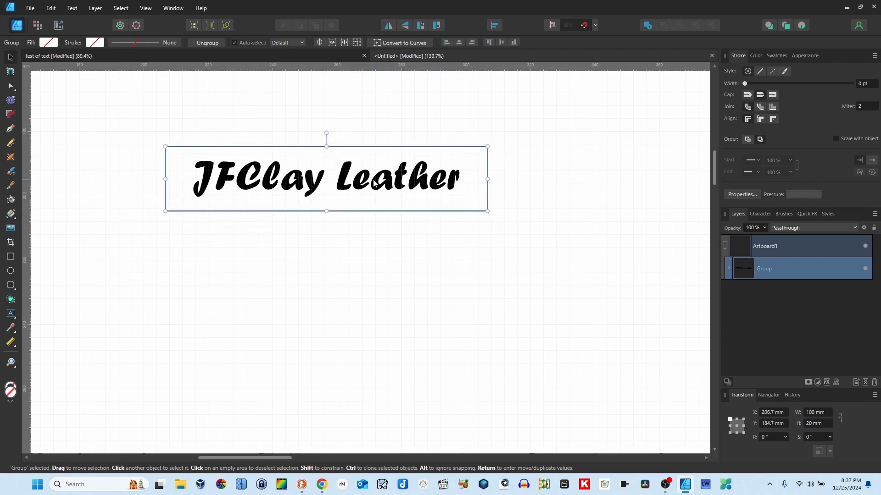
click(380, 244)
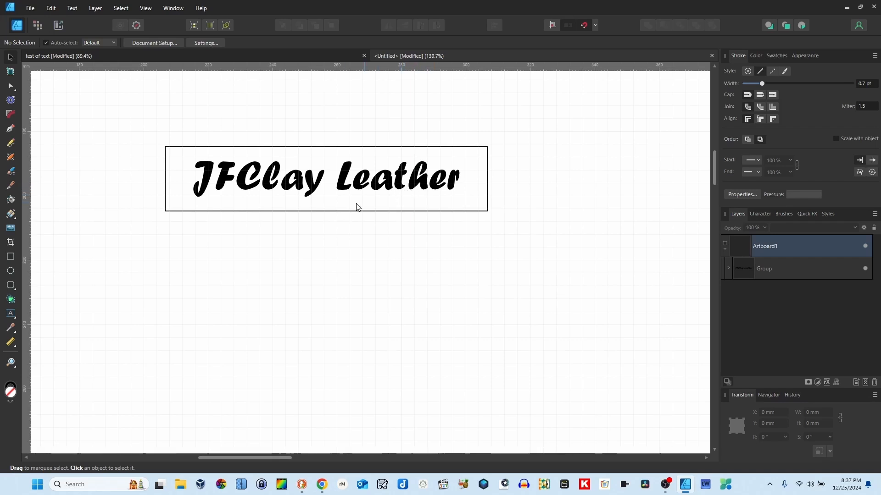
Draw a second rectangle about 111 mm wide and 27 mm high around the grouped label
scroll(347, 211, down, 10)
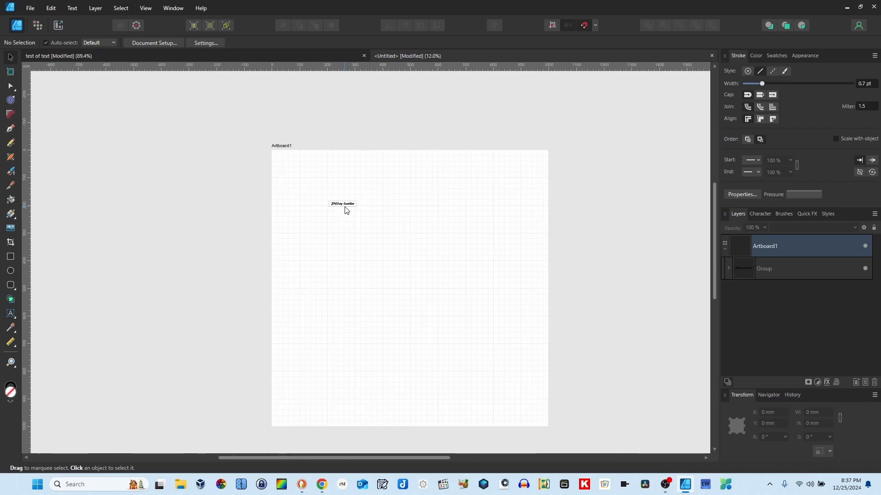
scroll(360, 235, up, 6)
scroll(360, 236, down, 5)
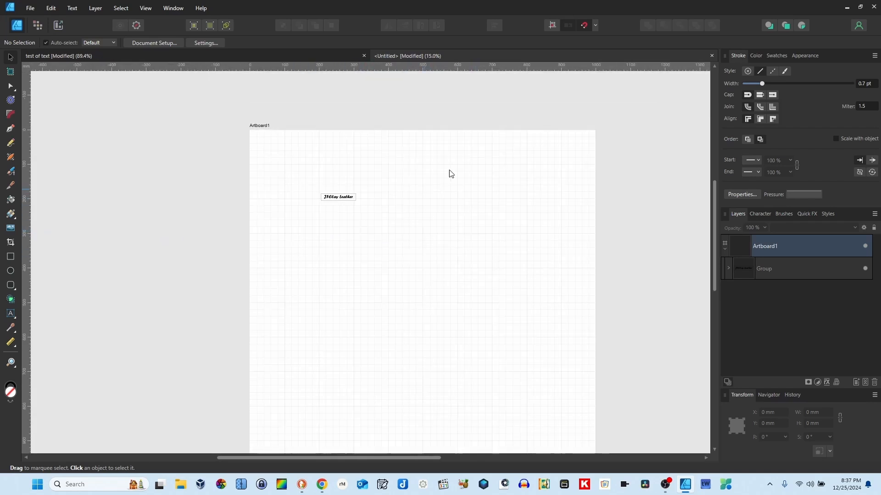
scroll(342, 206, up, 6)
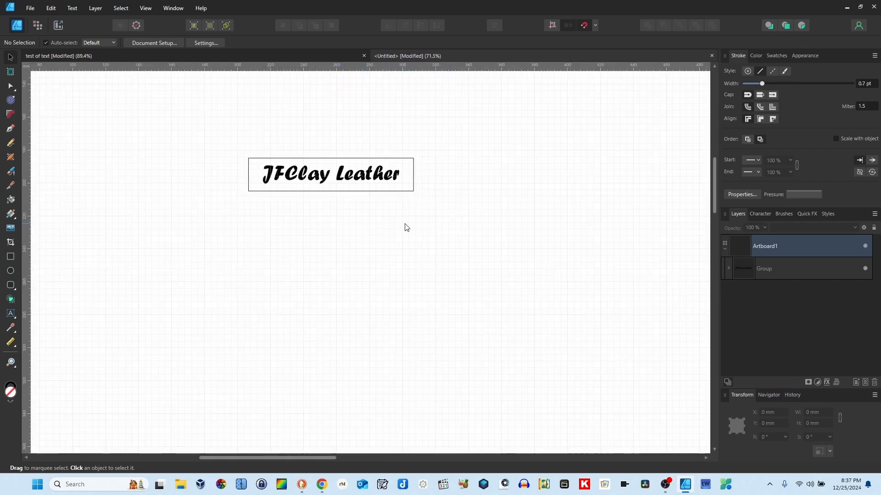
scroll(398, 226, up, 1)
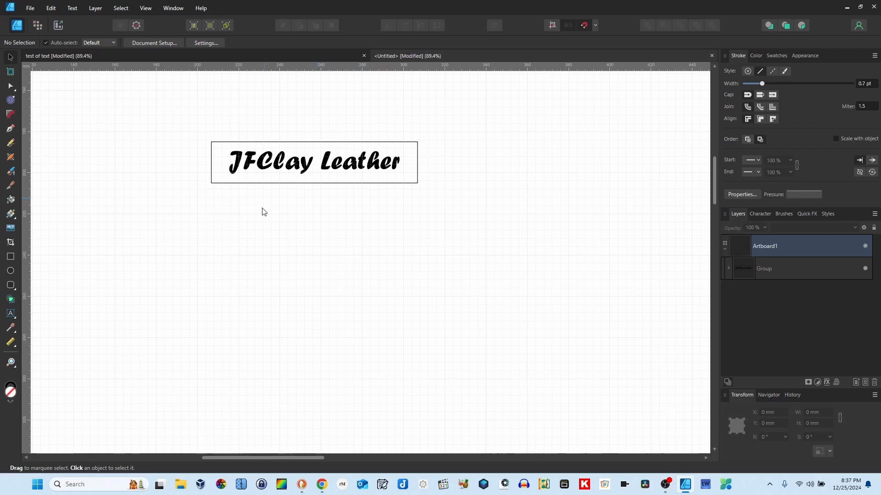
click(10, 256)
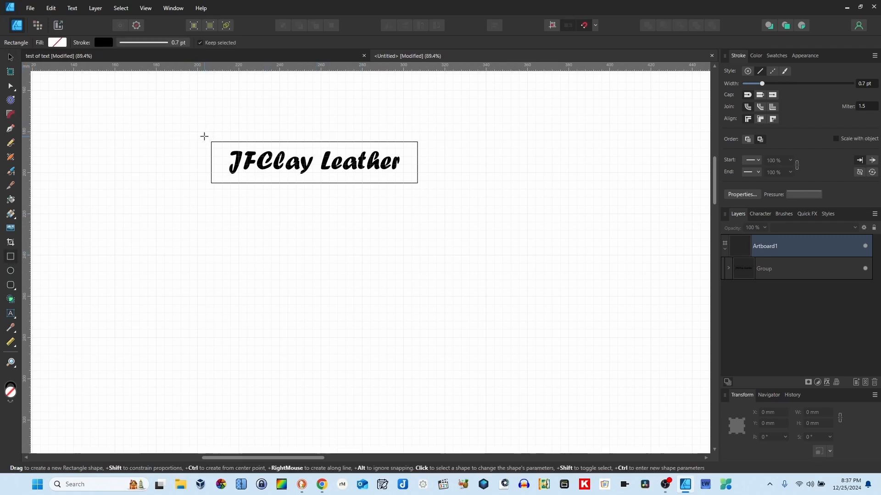
drag(202, 135, 431, 191)
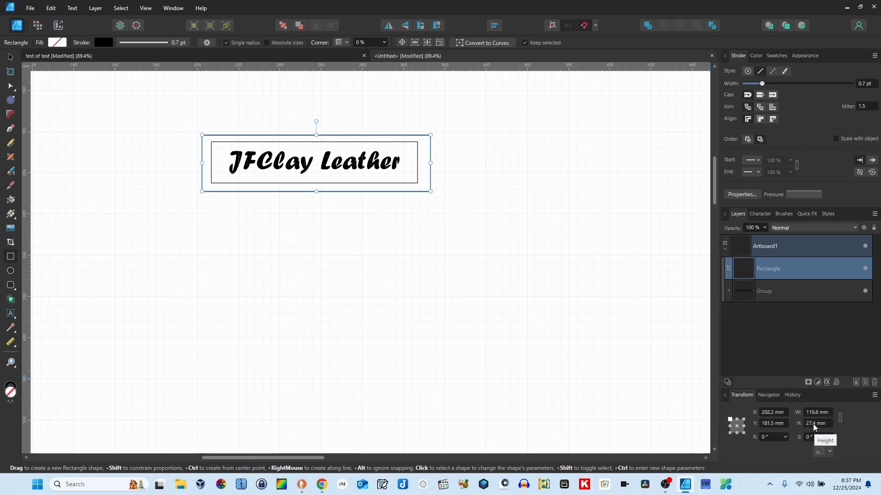
Set the outer rectangle's width to 112 mm and its height to 27 mm
click(825, 412)
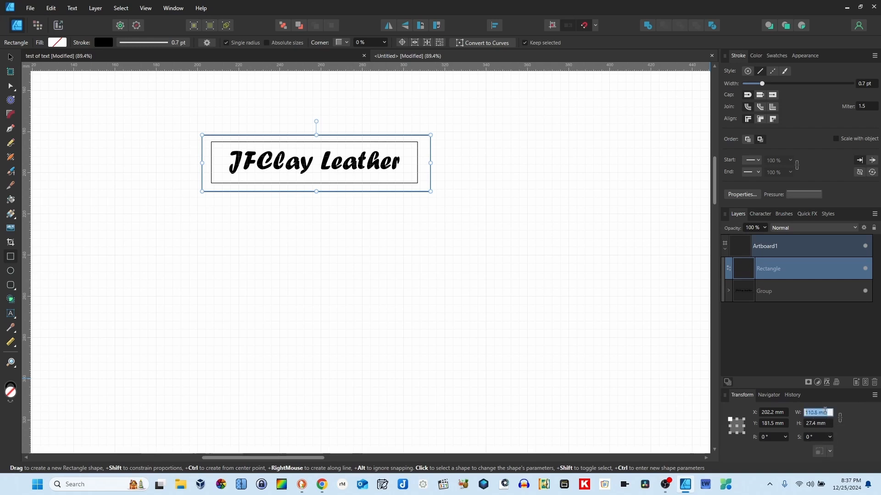
text(112)
click(827, 424)
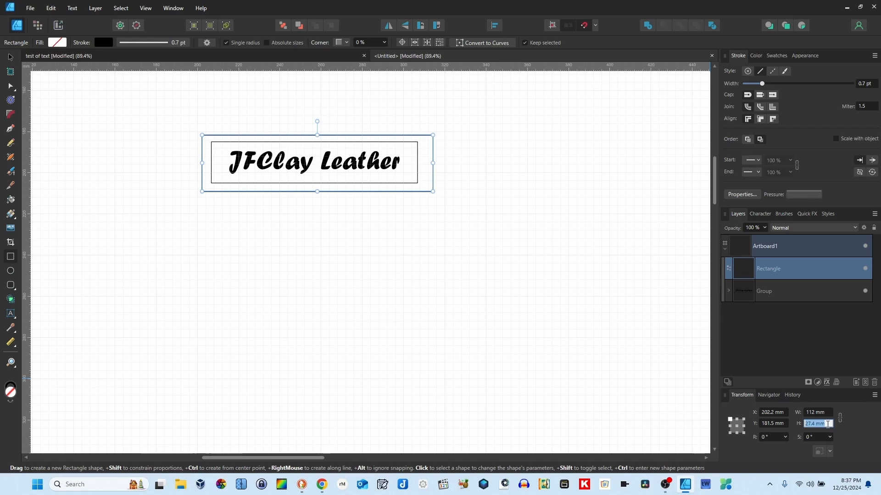
text(27)
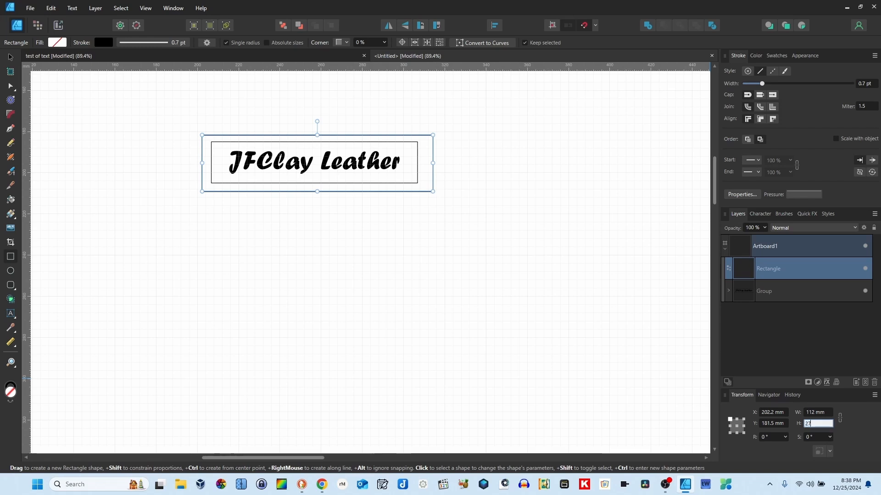
key(Return)
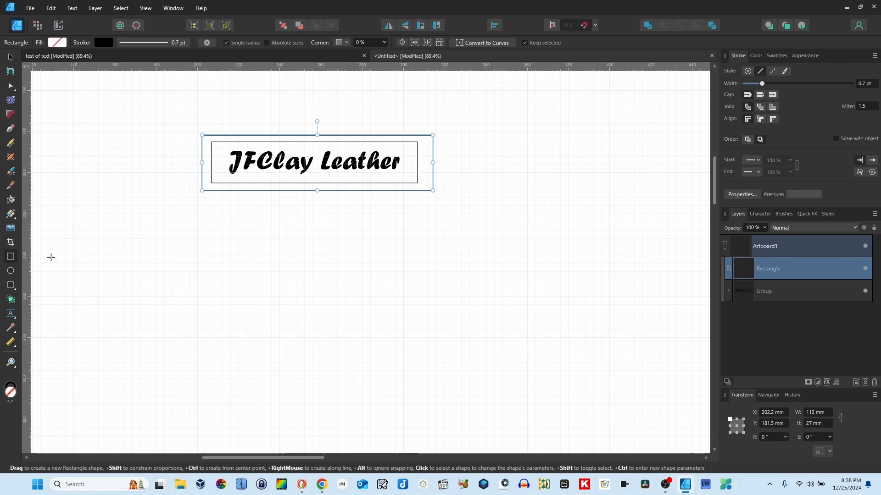
Add the art text "112mm x27mm" in the empty space below the label
click(11, 314)
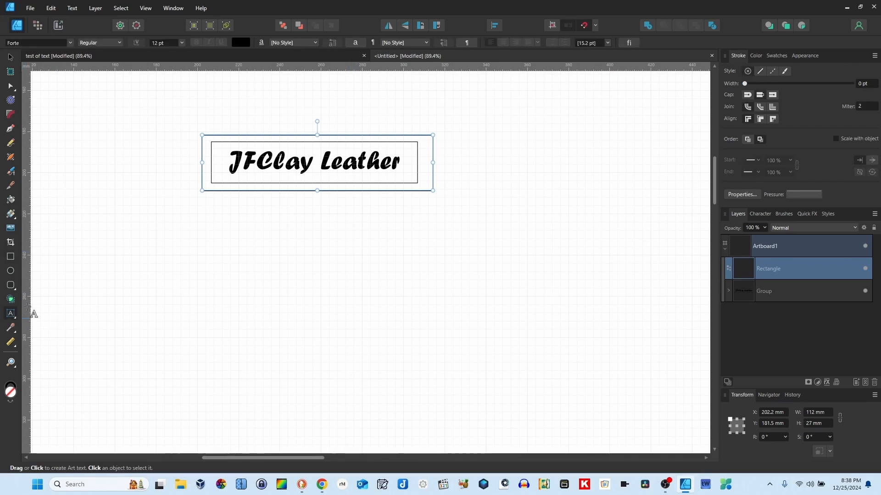
click(225, 226)
text(112)
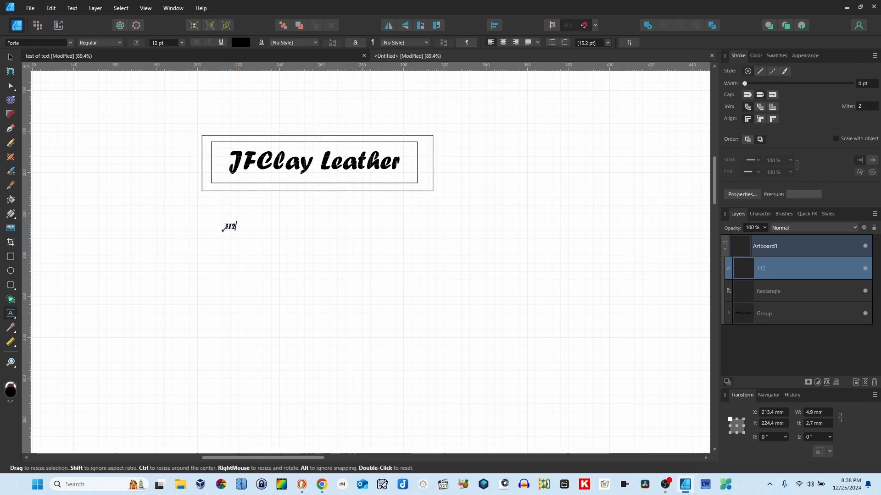
text(mm x)
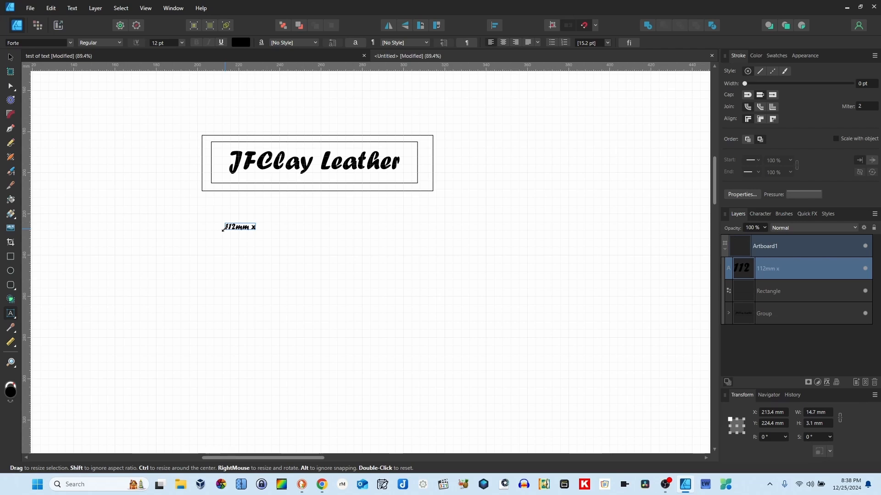
text(27mm)
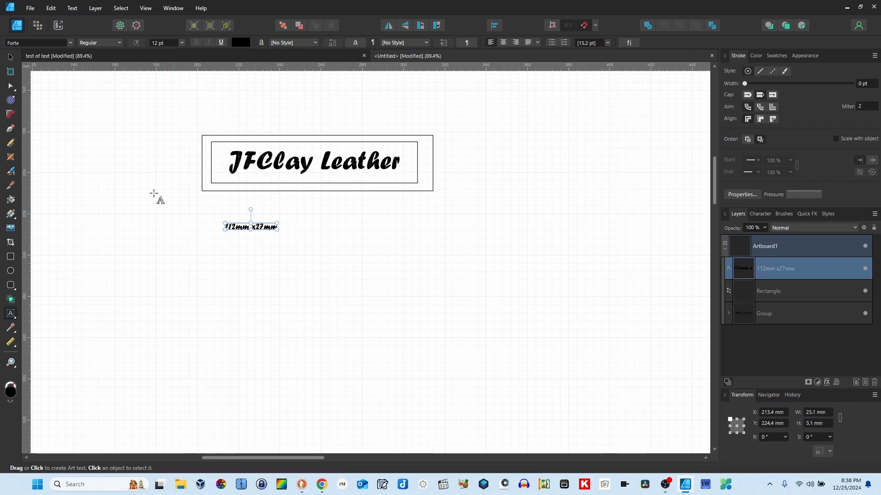
Change the font of the dimension text below the label to Arial
click(10, 57)
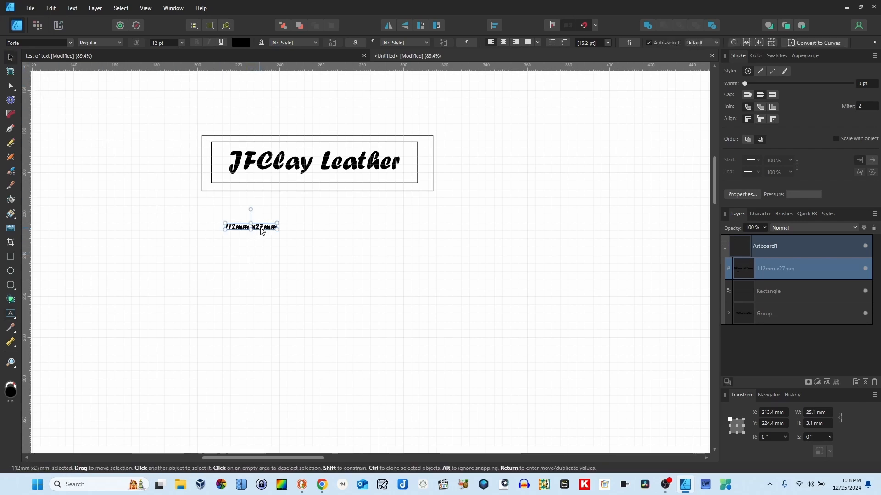
click(71, 42)
scroll(84, 147, up, 10)
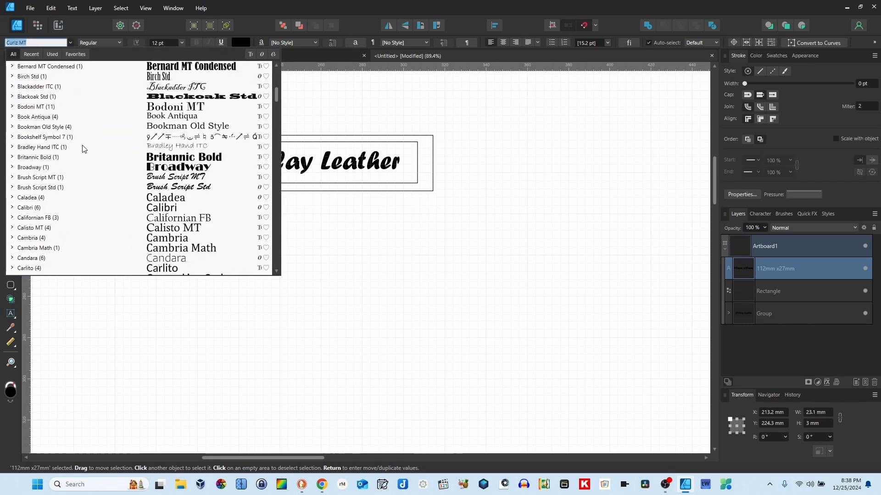
scroll(84, 147, up, 7)
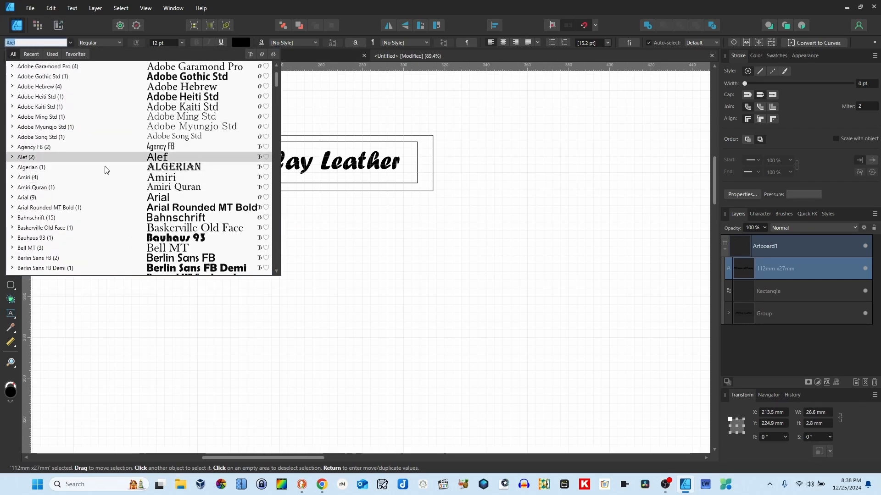
click(32, 198)
click(297, 252)
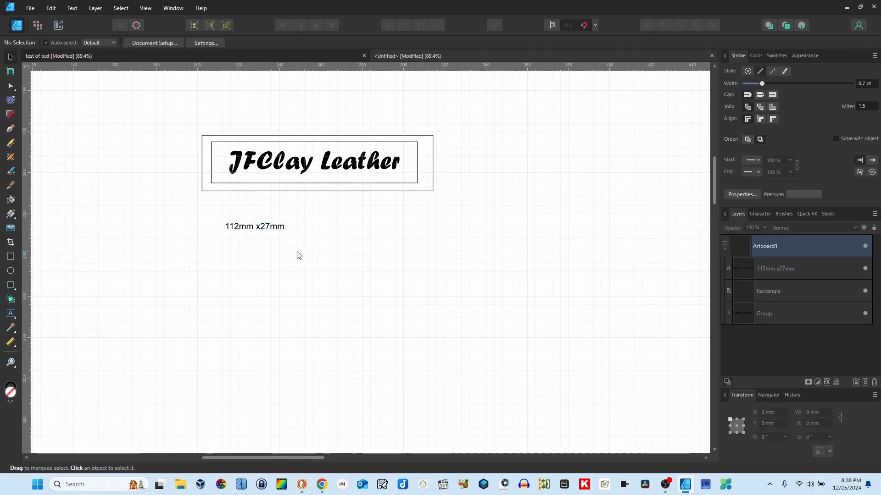
Insert a space before 27 so that the dimension text reads "112mm x 27mm"
double_click(262, 228)
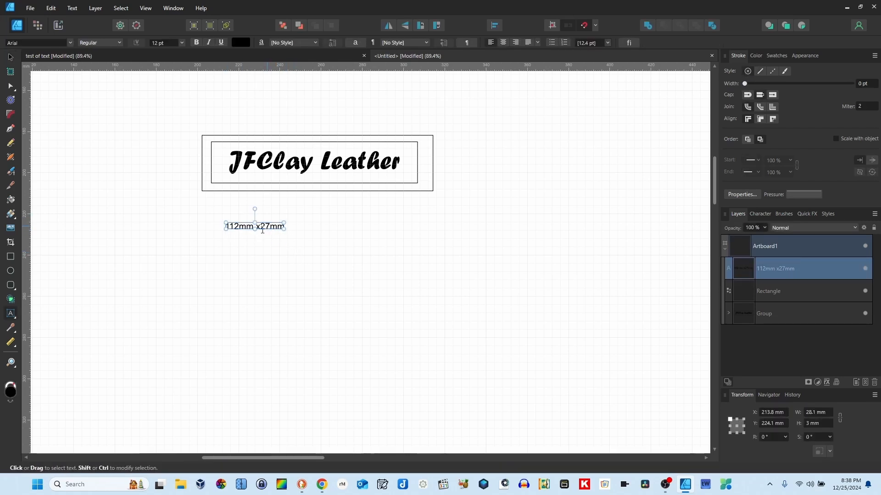
click(269, 243)
click(11, 58)
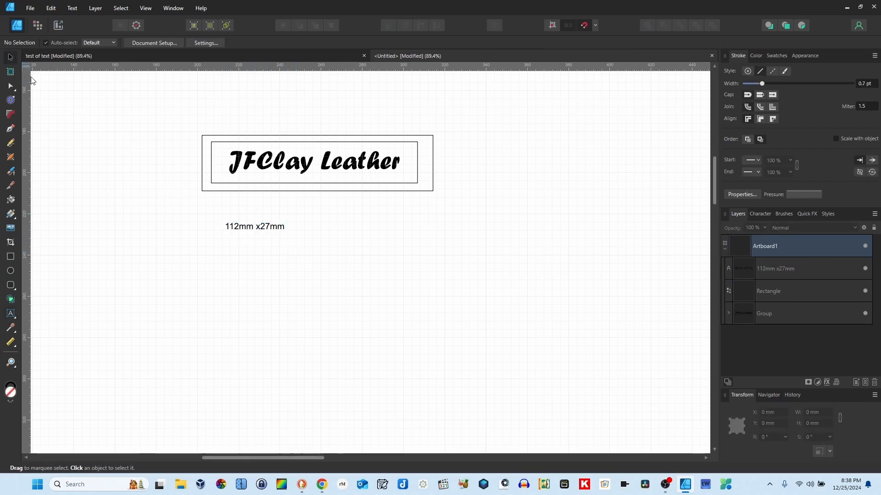
click(308, 191)
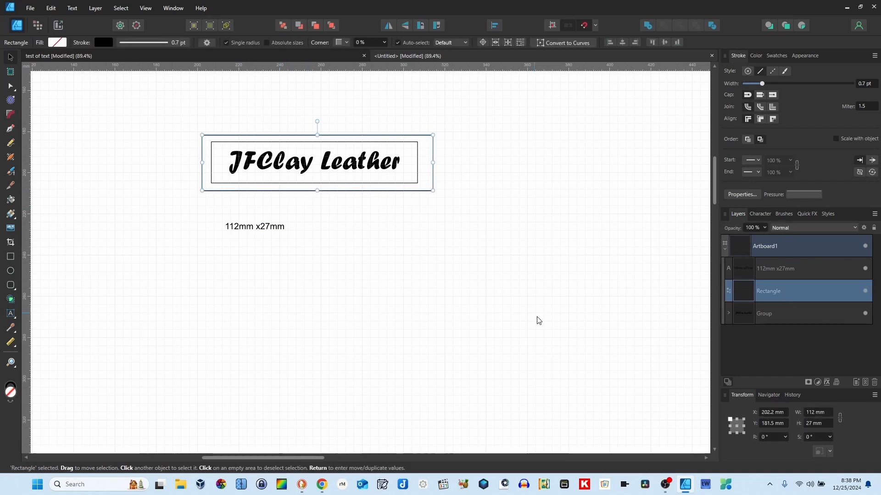
click(262, 227)
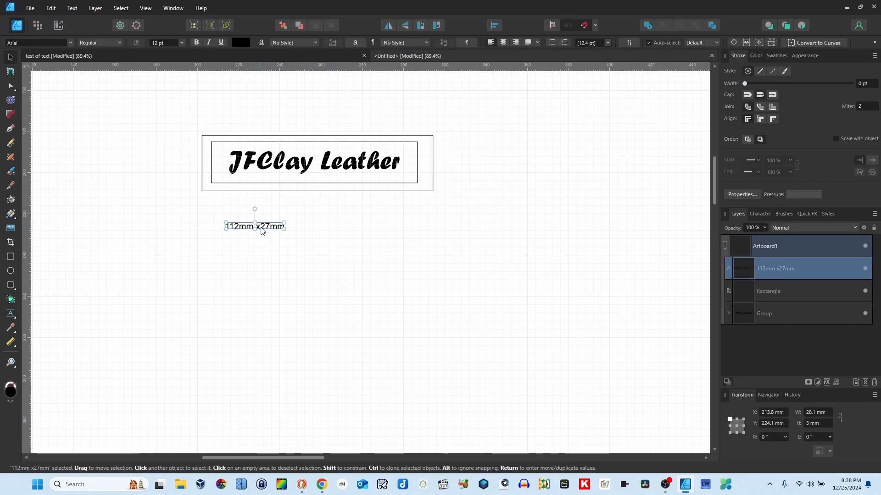
double_click(261, 227)
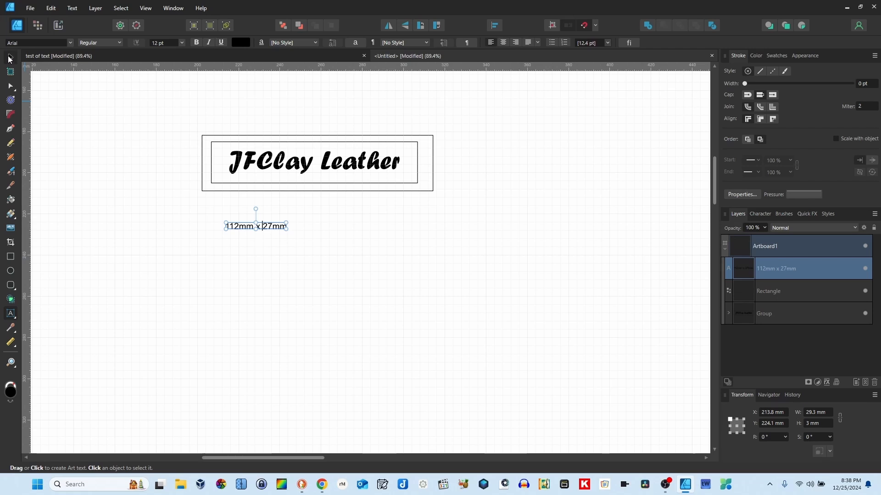
click(10, 59)
click(228, 239)
Move the dimension text under "Leather" inside the inner rectangle and group it with the lettering and both rectangles
drag(265, 227, 364, 180)
click(383, 211)
drag(182, 118, 512, 239)
key(ctrl+g)
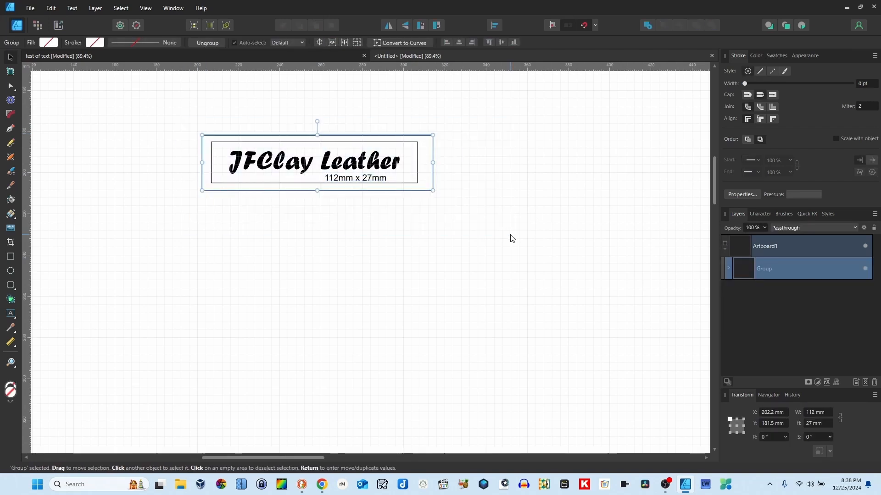
Move the grouped label to just inside the artboard's upper-left corner
scroll(379, 240, down, 4)
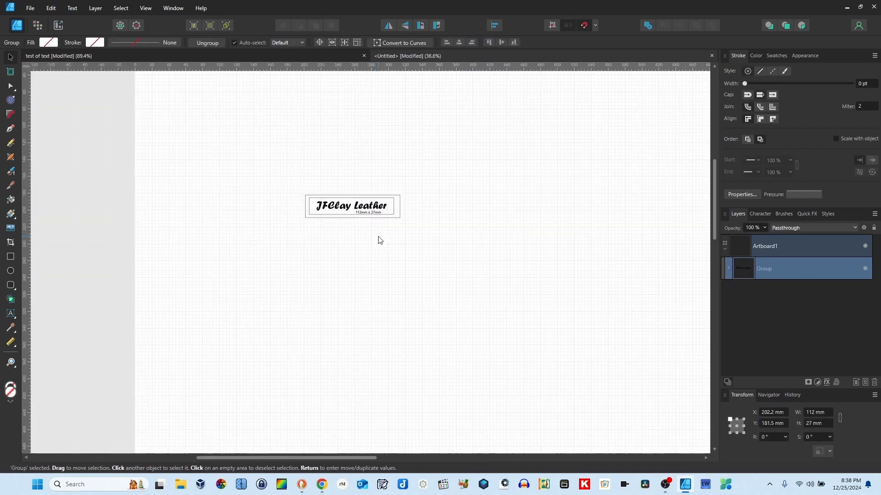
scroll(379, 240, down, 2)
drag(370, 220, 272, 126)
Shrink the artboard around the label to about 132 mm wide and 41 mm high
click(283, 136)
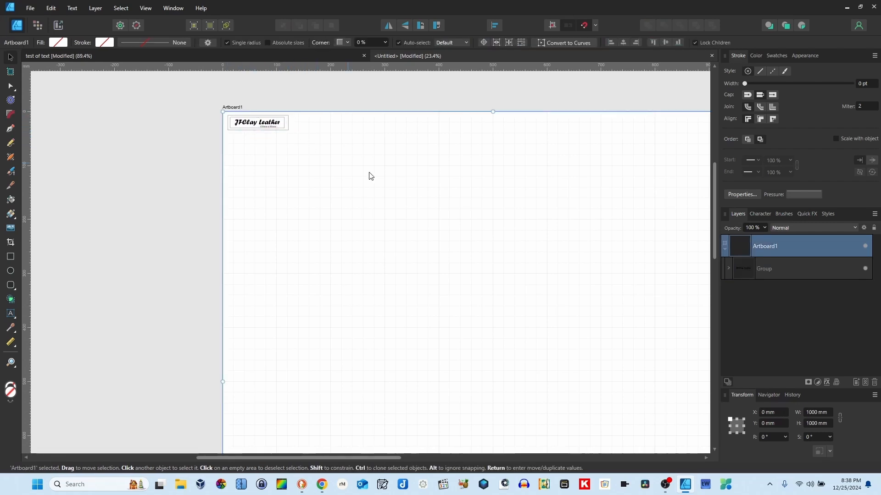
scroll(412, 193, down, 4)
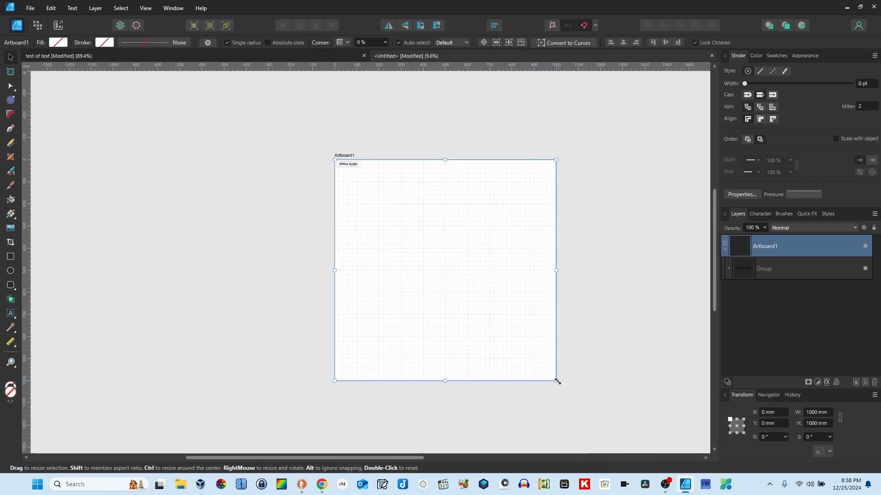
drag(556, 381, 374, 180)
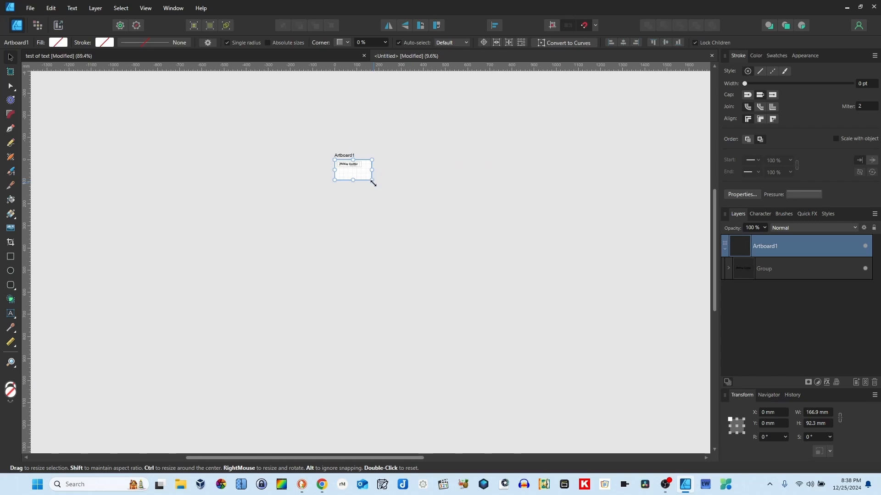
scroll(353, 174, up, 8)
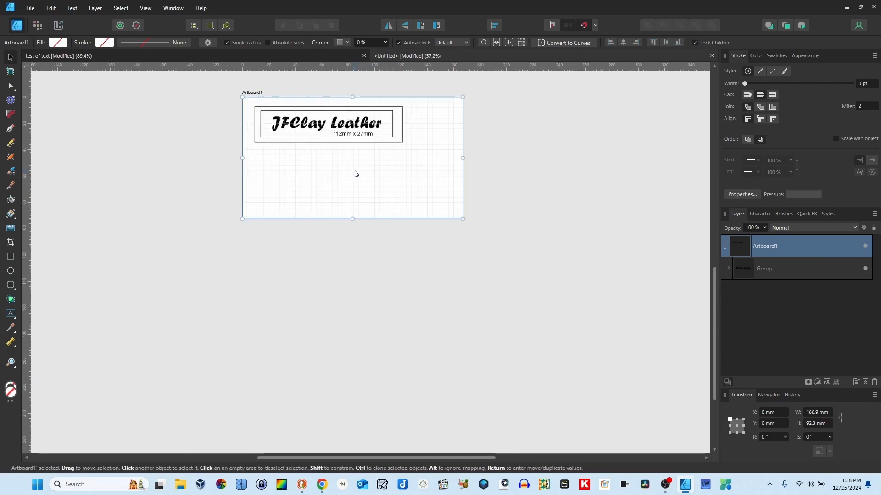
drag(356, 165, 343, 245)
drag(449, 296, 405, 231)
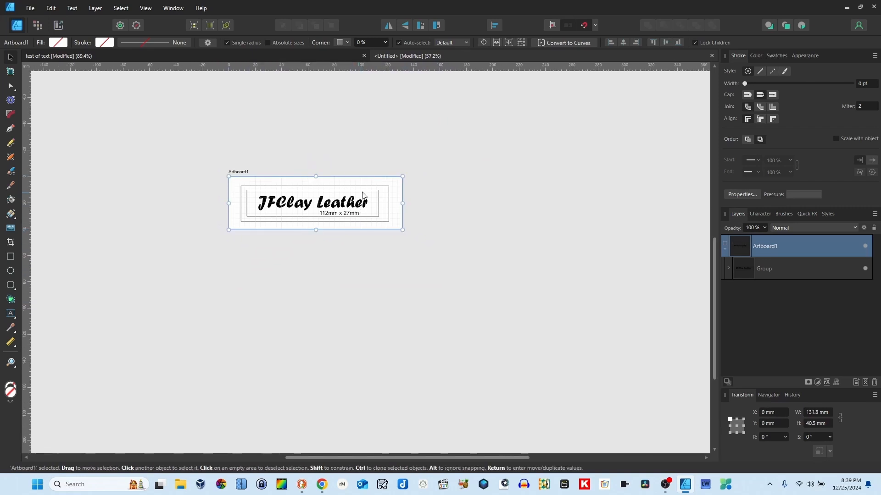
Move the grouped label closer to the upper-left corner of the shrunken artboard
click(363, 198)
drag(363, 197, 355, 191)
click(399, 231)
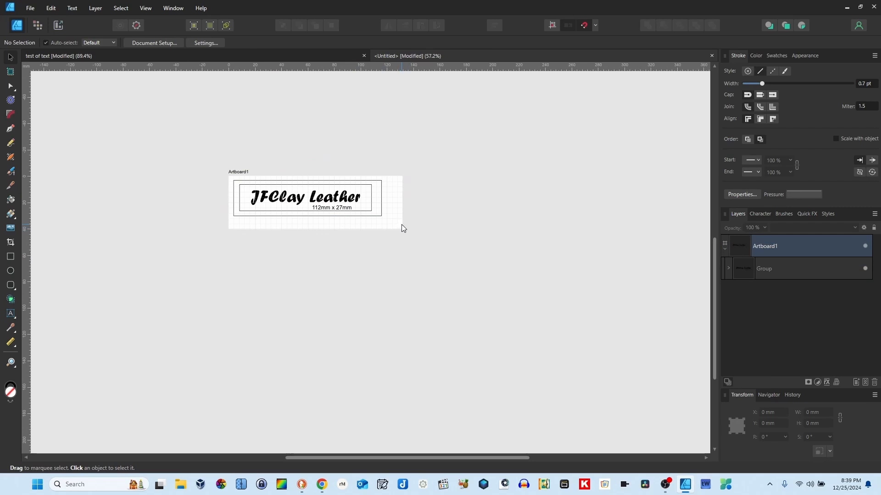
Reduce the artboard to about 121 mm wide and 34 mm high, leaving an even margin around the label
click(238, 172)
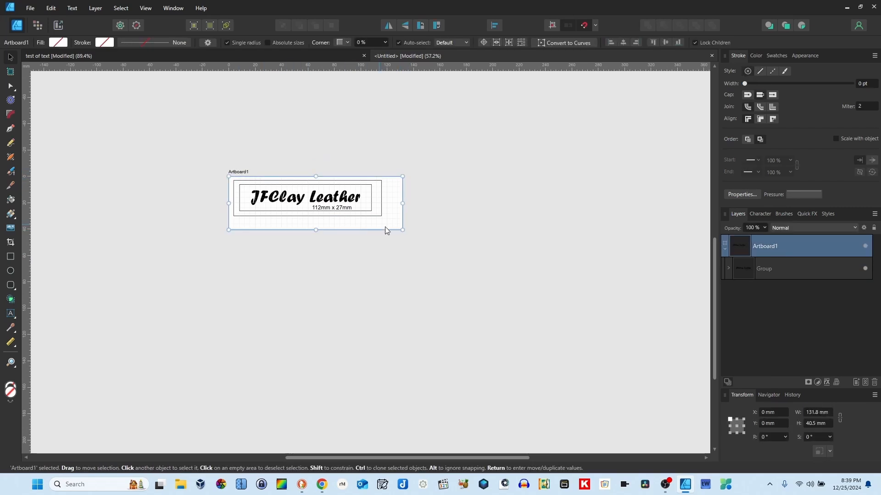
drag(402, 230, 387, 222)
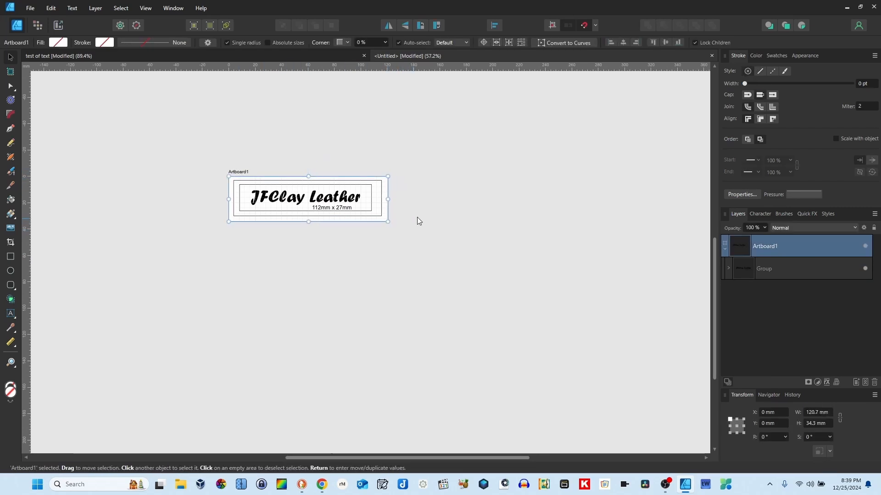
click(426, 212)
Save the document as test of text.afdesign in the Desktop test folder, replacing the existing file
click(30, 8)
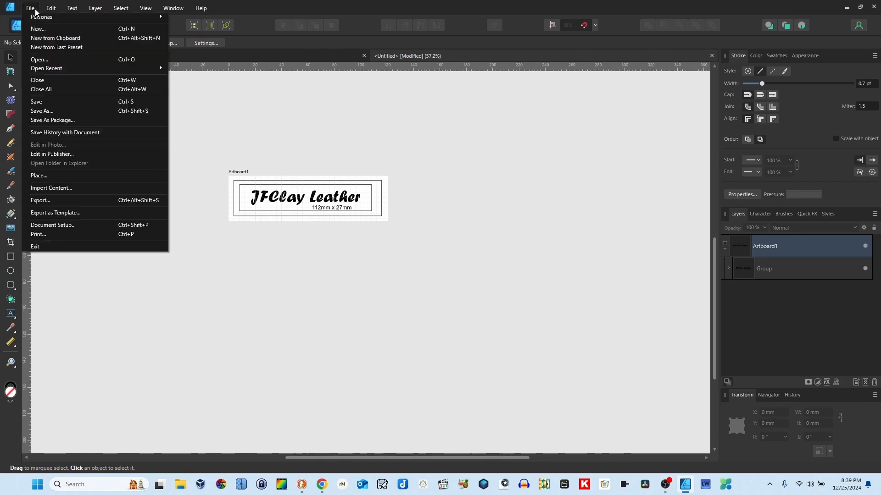
click(59, 111)
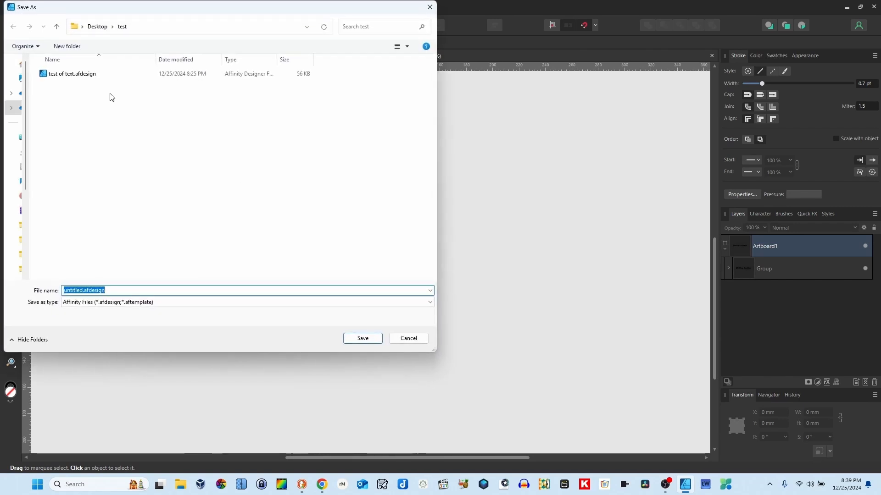
click(87, 74)
click(363, 338)
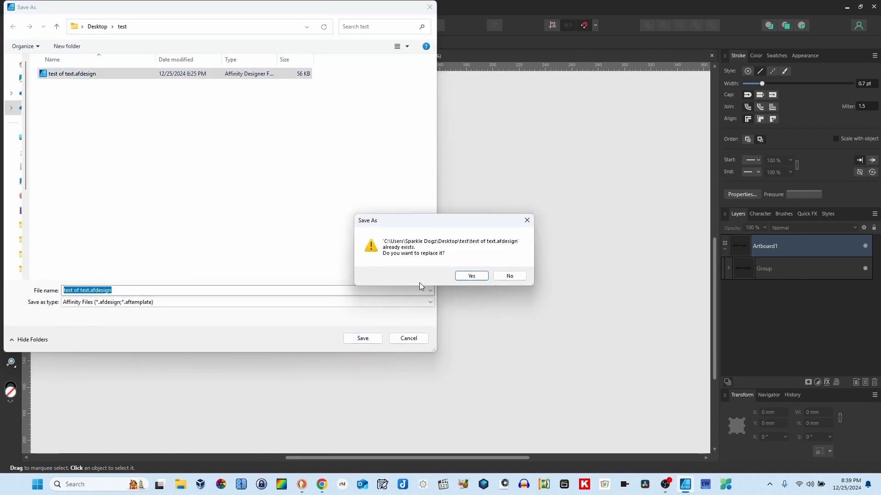
click(469, 276)
Export Artboard1 as an SVG to the Desktop test folder, replacing the existing test of text.svg
click(30, 8)
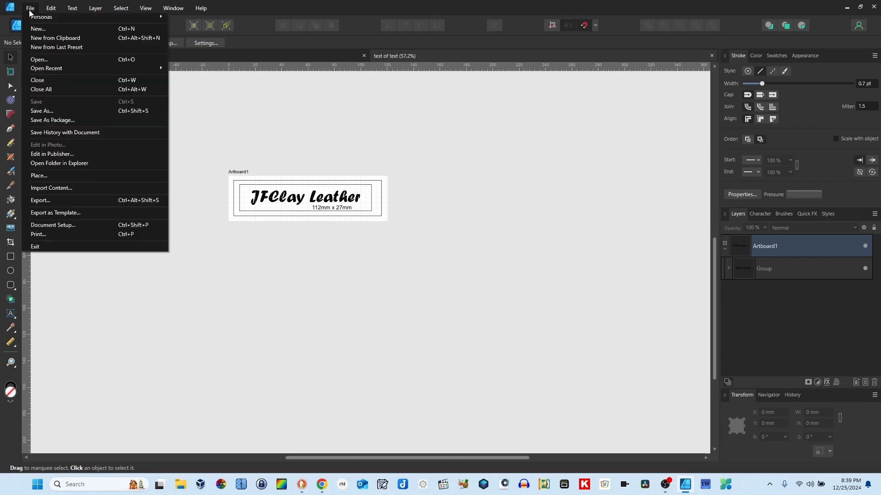
click(51, 202)
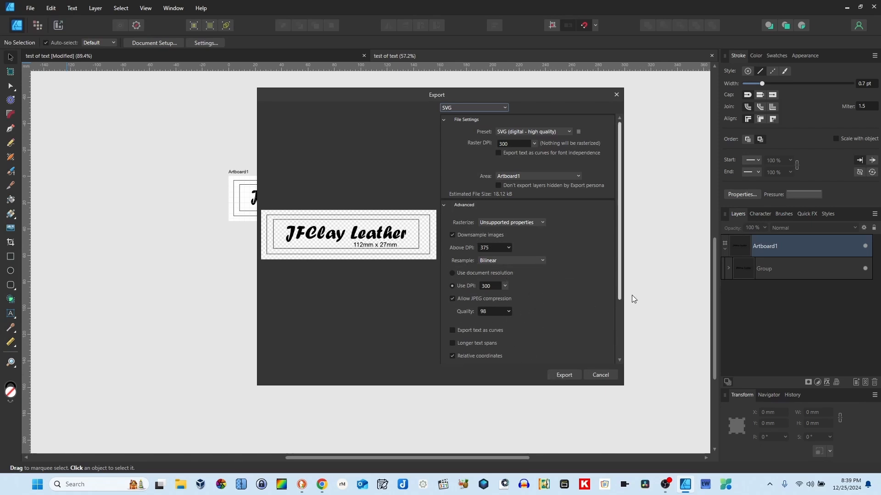
mouse_move(620, 289)
mouse_down()
mouse_move(618, 351)
mouse_move(617, 292)
mouse_up()
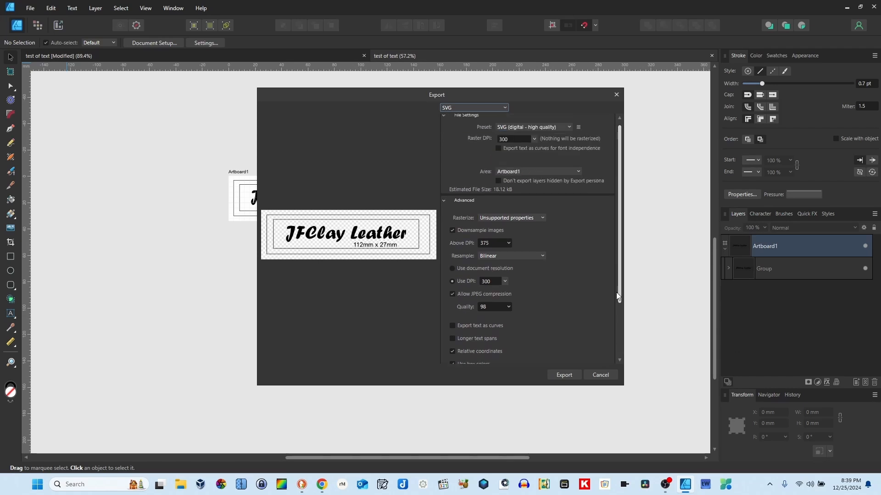
click(563, 375)
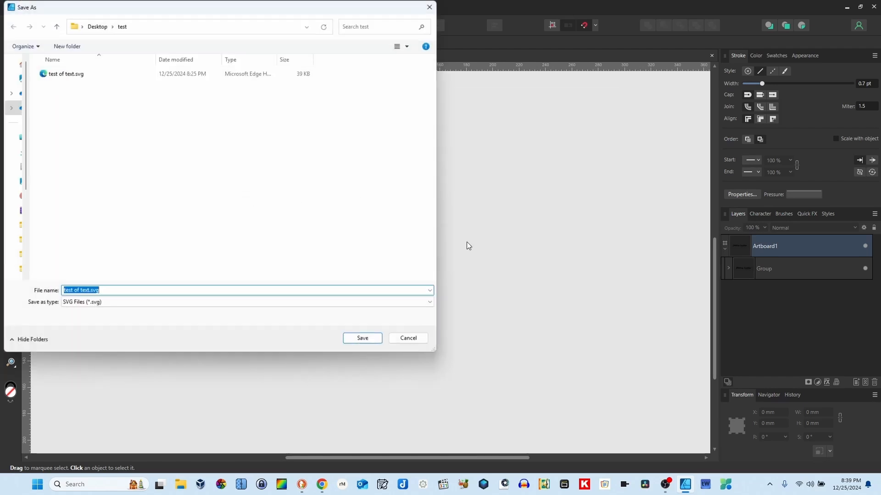
click(64, 76)
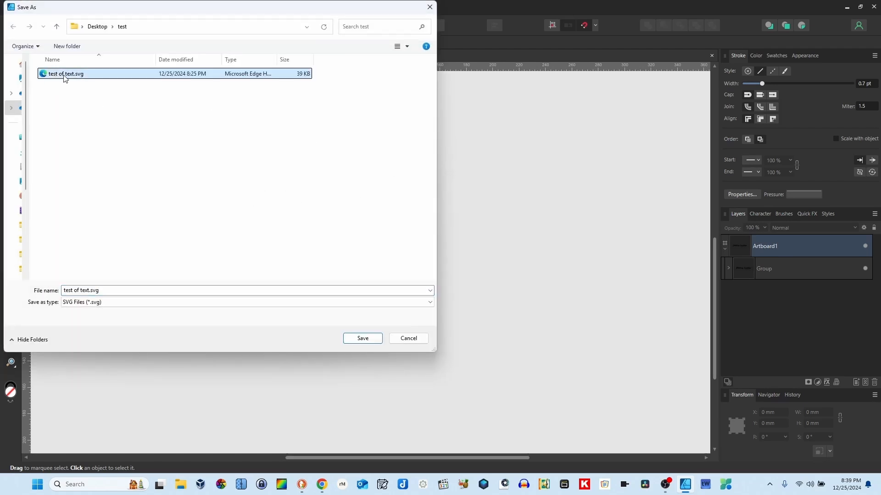
click(363, 339)
click(461, 281)
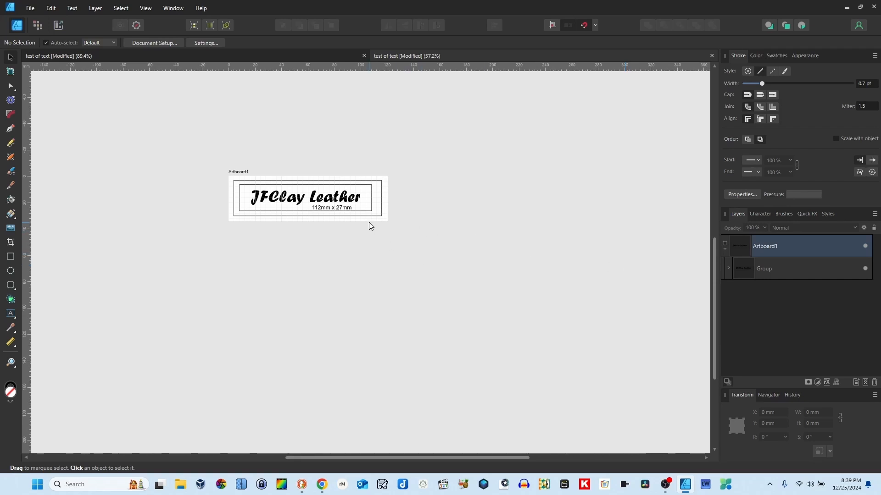
scroll(356, 221, up, 2)
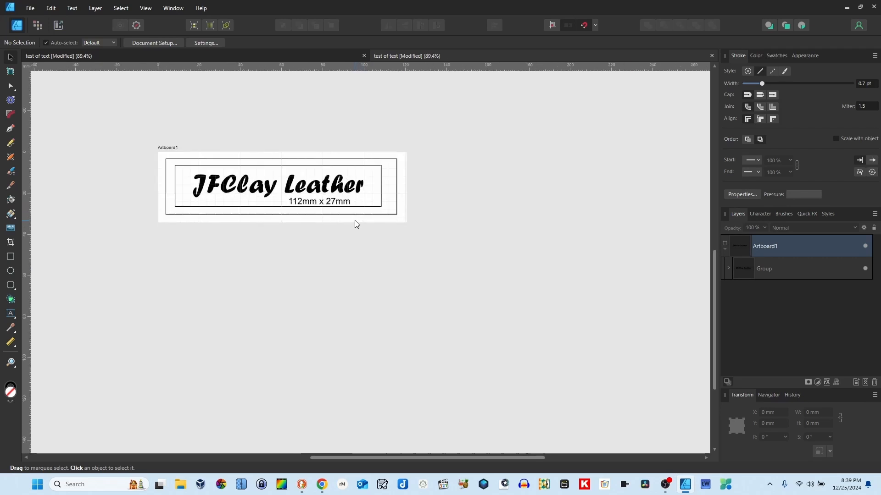
drag(418, 235, 451, 233)
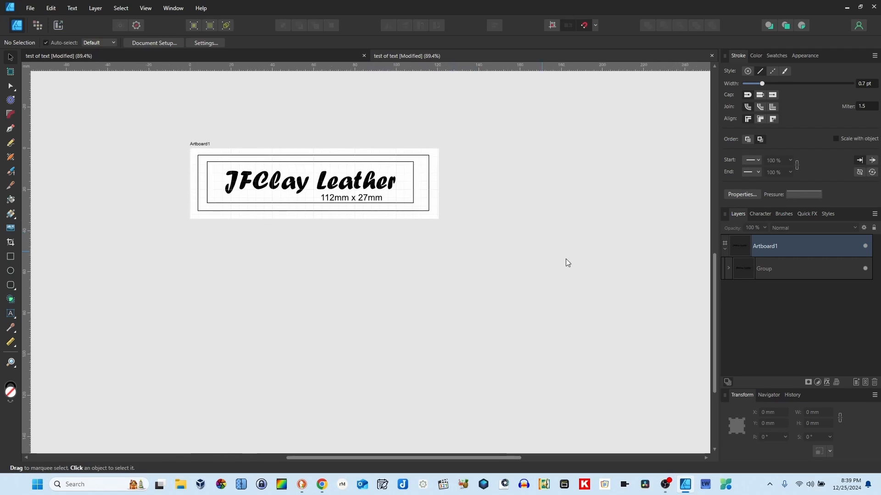